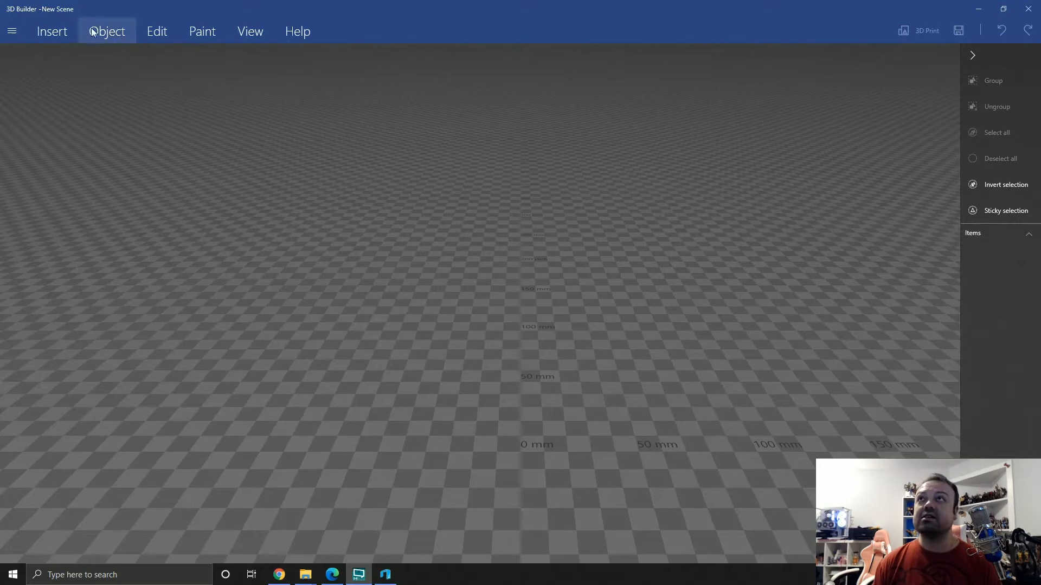
# Insert a cube into the empty scene
pyautogui.click(47, 32)
pyautogui.click(140, 60)
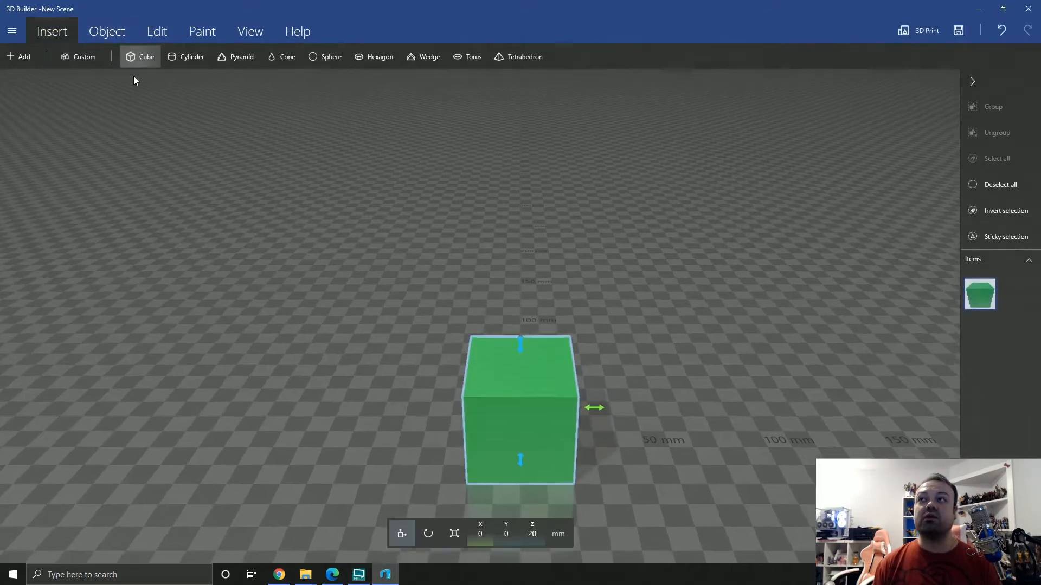
pyautogui.moveTo(295, 245); pyautogui.dragTo(292, 274)
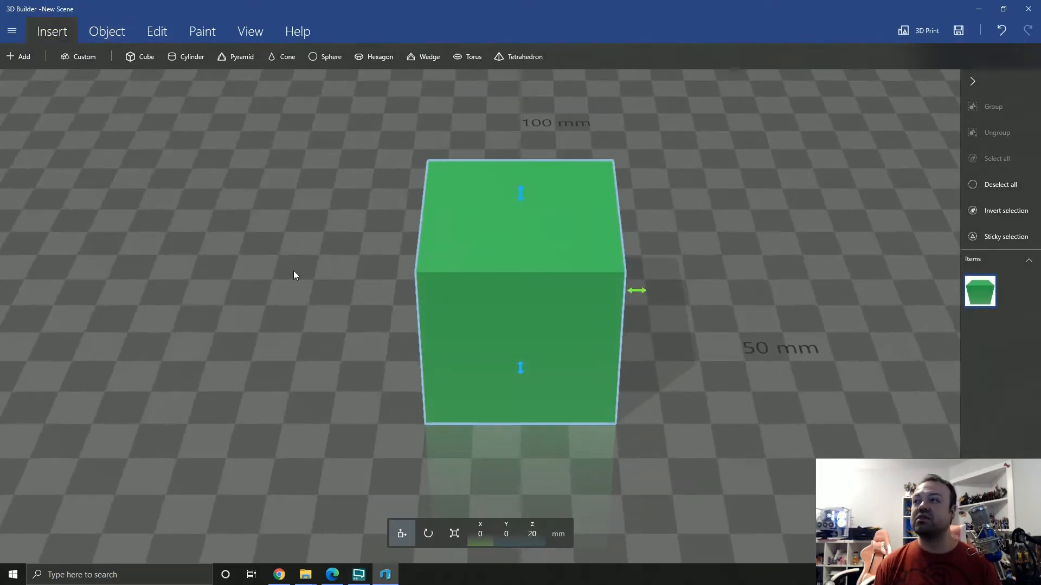
pyautogui.moveTo(749, 302); pyautogui.dragTo(730, 400)
pyautogui.moveTo(730, 396); pyautogui.dragTo(749, 363, button='right')
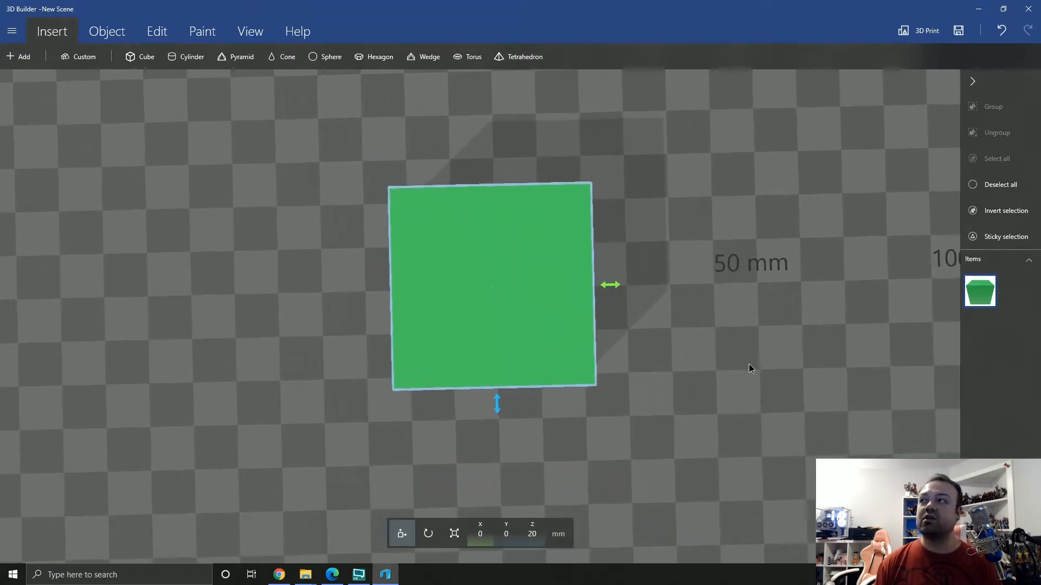
pyautogui.moveTo(524, 390); pyautogui.dragTo(563, 365, button='right')
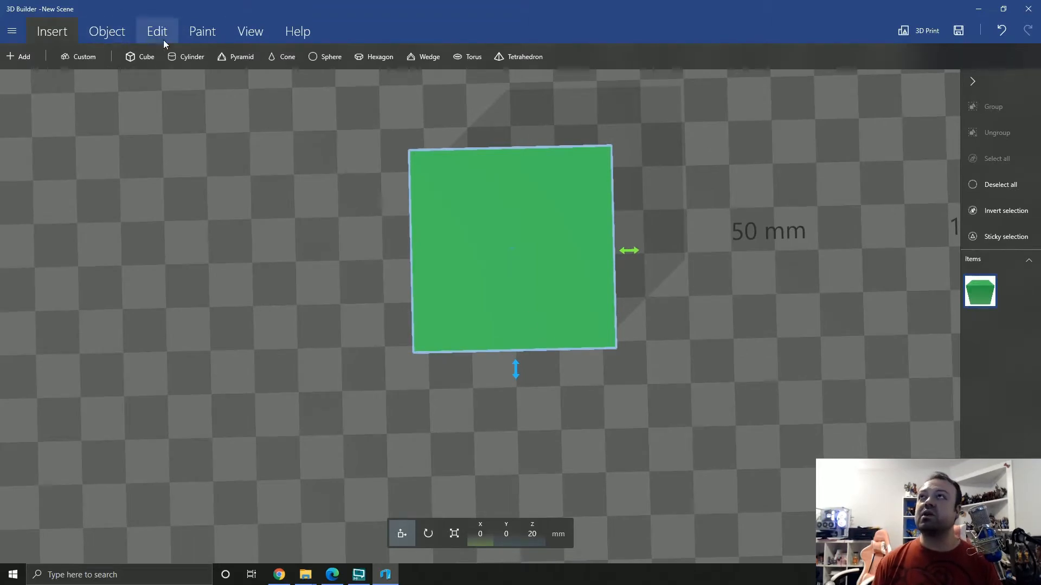
pyautogui.moveTo(401, 344); pyautogui.dragTo(687, 242)
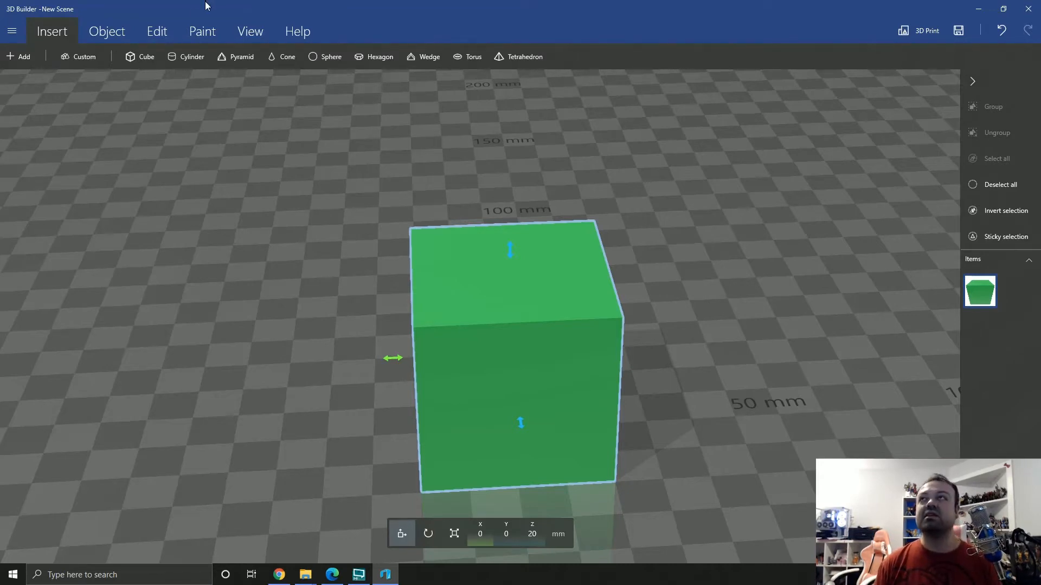
# Start an emboss on the cube with the abc text pattern and scale the text to 66% in X and Y
pyautogui.click(156, 32)
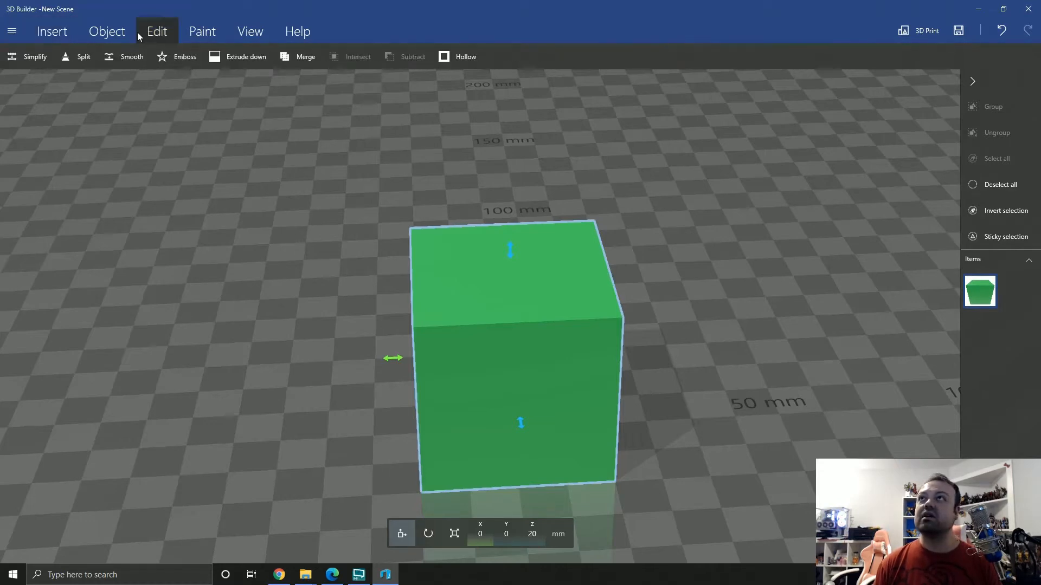
pyautogui.click(171, 59)
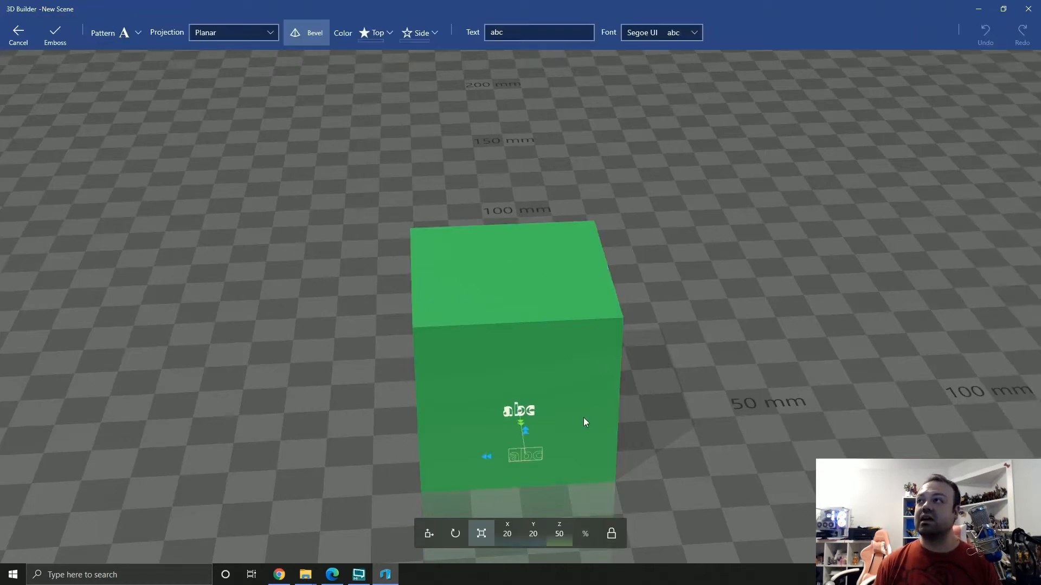
pyautogui.moveTo(691, 398); pyautogui.dragTo(704, 340)
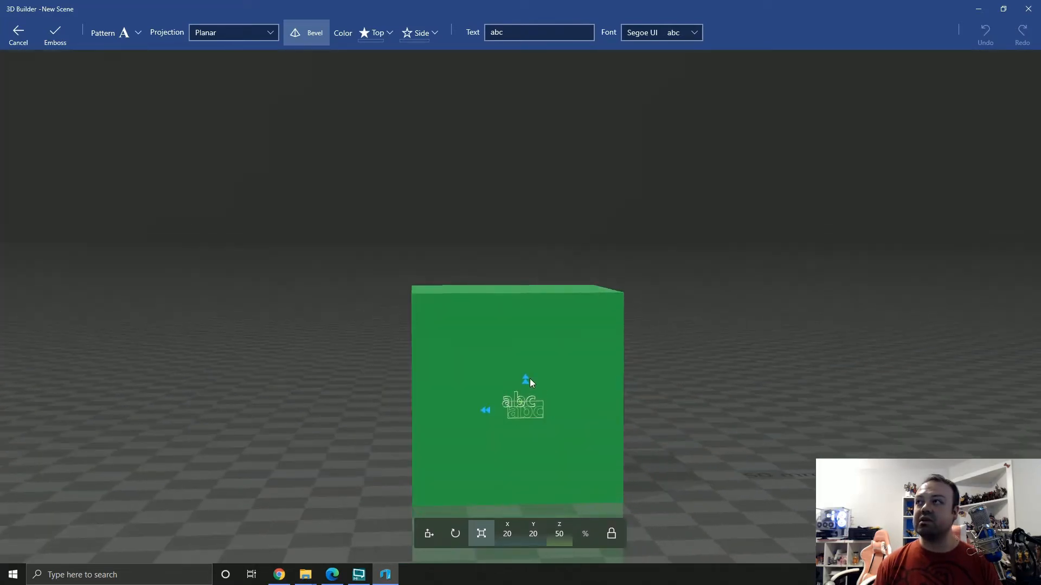
pyautogui.moveTo(526, 380); pyautogui.dragTo(529, 364)
# Place the abc text on the cube's top face at a rotation of 22.92 degrees
pyautogui.moveTo(356, 381); pyautogui.dragTo(399, 407)
pyautogui.moveTo(519, 398); pyautogui.dragTo(477, 312)
pyautogui.click(455, 534)
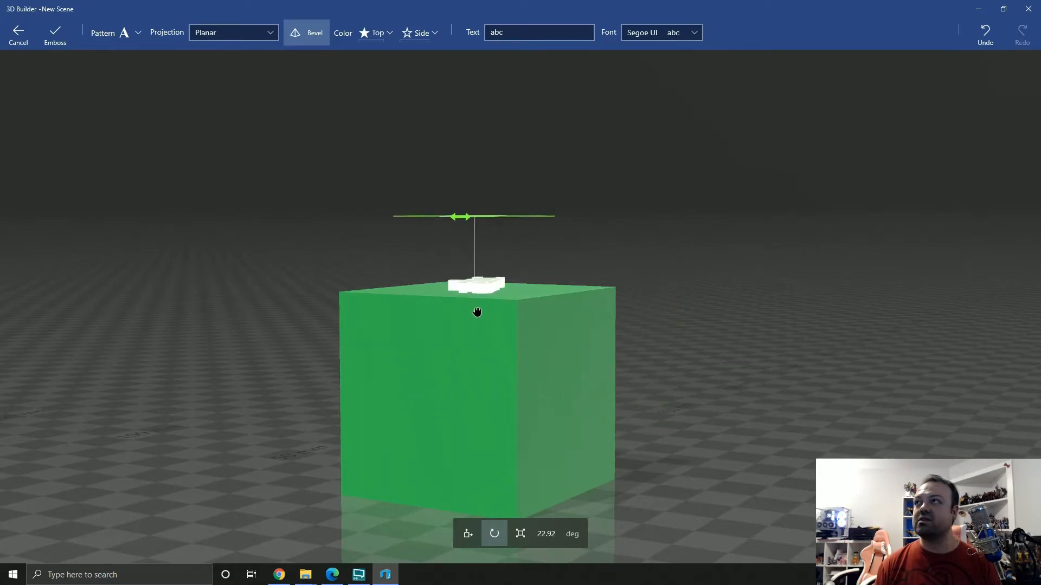
pyautogui.moveTo(682, 293); pyautogui.dragTo(358, 451)
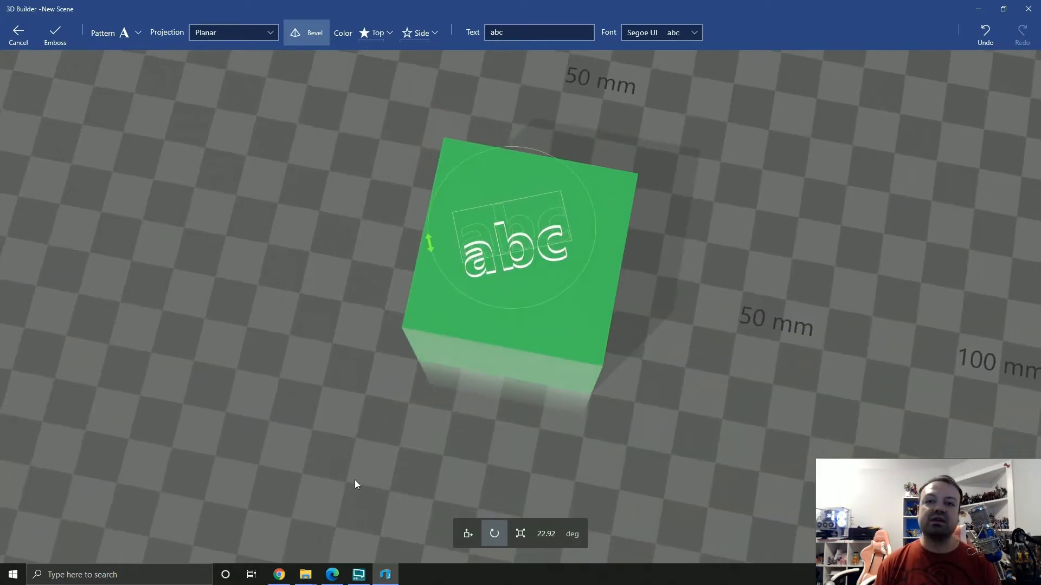
pyautogui.moveTo(480, 279); pyautogui.dragTo(499, 318)
# Try to sink the abc text into the cube by scaling its Z depth to -100%
pyautogui.moveTo(383, 448); pyautogui.dragTo(634, 280)
pyautogui.click(520, 534)
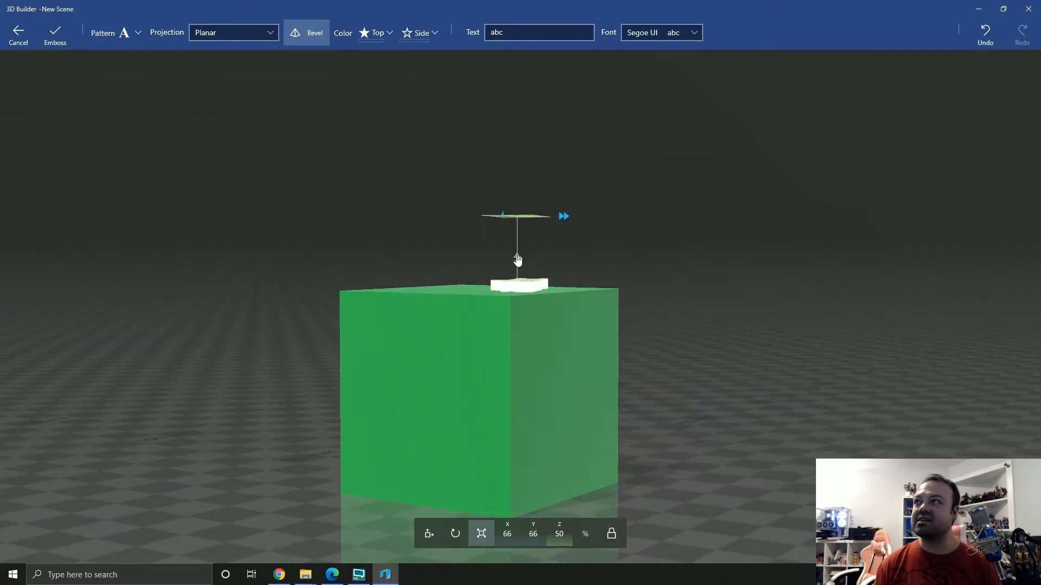
pyautogui.moveTo(516, 265); pyautogui.dragTo(517, 336)
pyautogui.moveTo(711, 360); pyautogui.dragTo(611, 432)
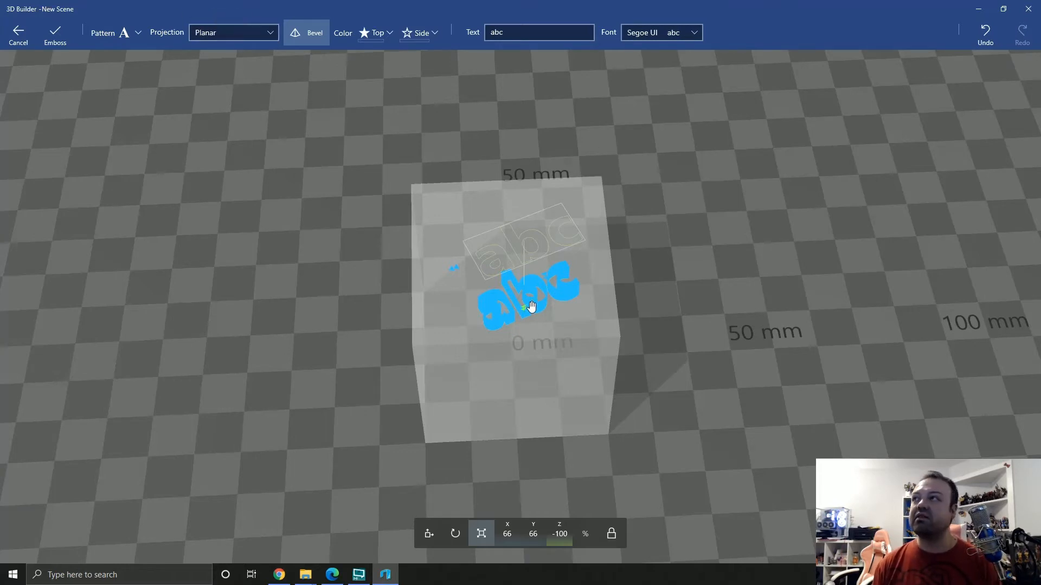
# Raise the abc text above the cube's top face by scaling its Z height to about 65%
pyautogui.moveTo(529, 302); pyautogui.dragTo(569, 294, button='right')
pyautogui.moveTo(513, 332); pyautogui.dragTo(491, 227)
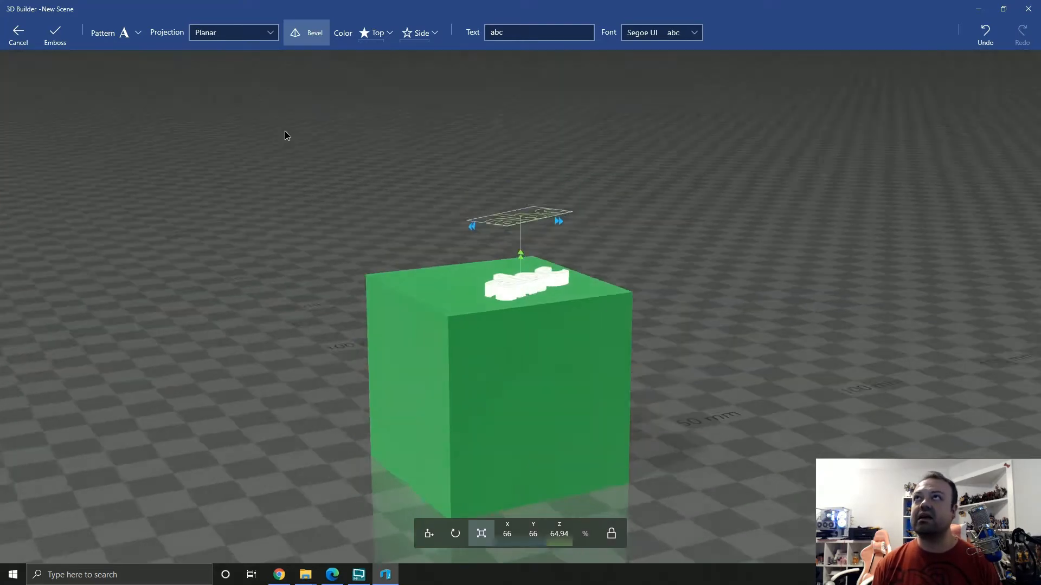
pyautogui.moveTo(283, 135); pyautogui.dragTo(454, 289, button='right')
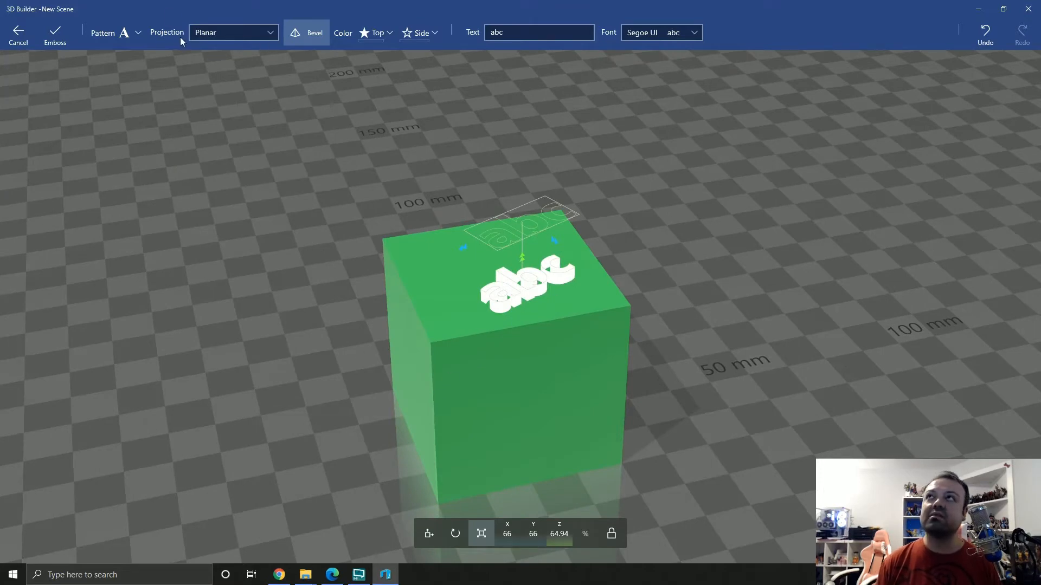
# Try the Cylindrical and Spherical projections on the embossed text
pyautogui.click(274, 31)
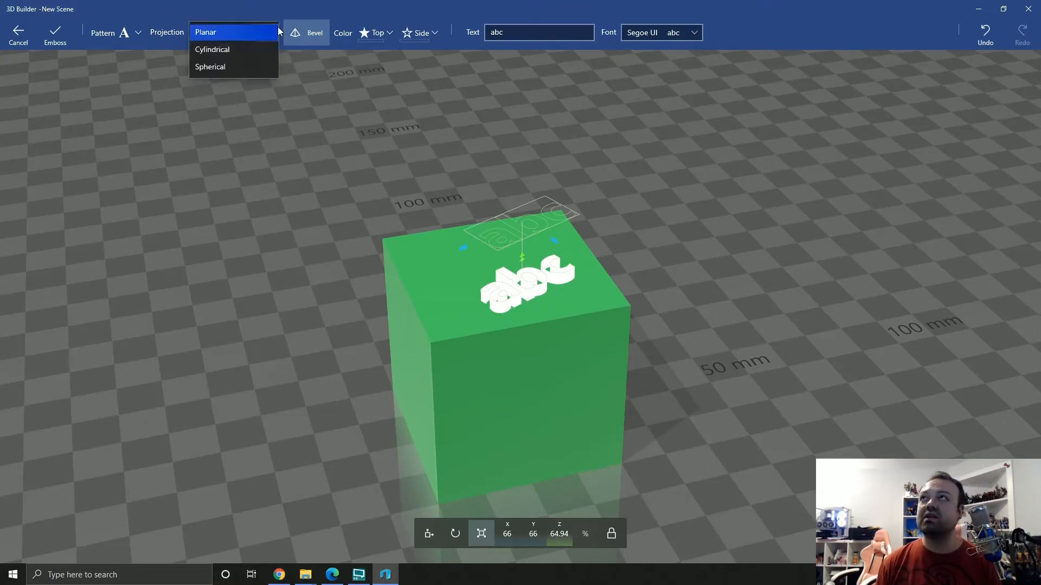
pyautogui.click(235, 51)
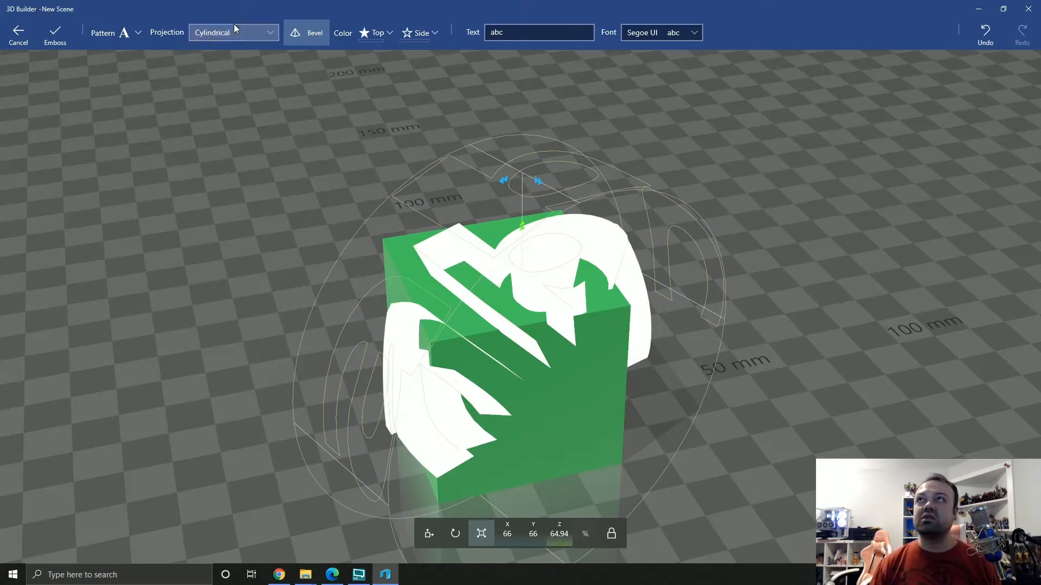
pyautogui.click(233, 24)
pyautogui.click(237, 67)
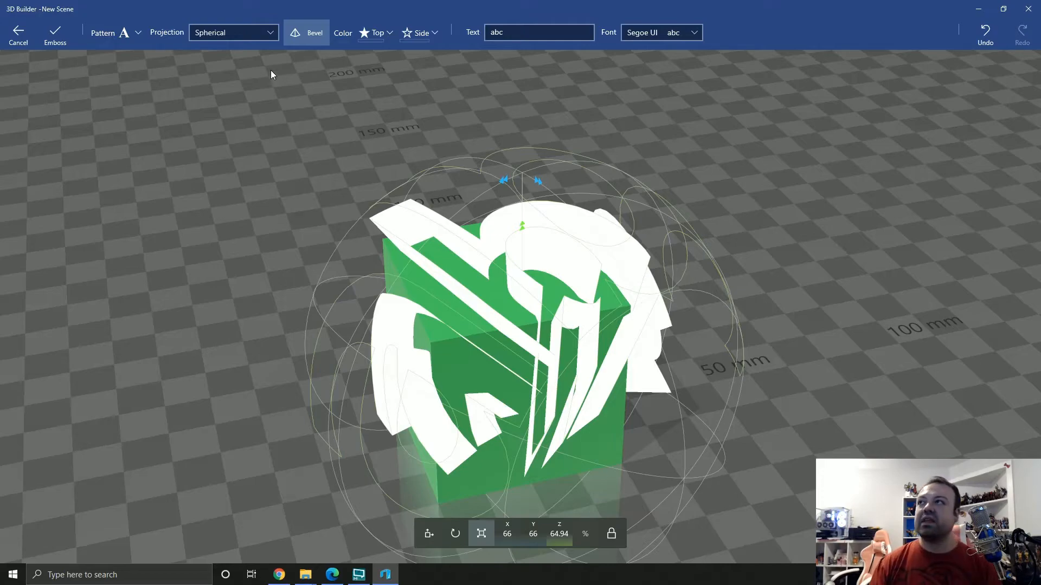
pyautogui.moveTo(242, 479); pyautogui.dragTo(2, 484)
# Replace the embossed wording abc with TEXT
pyautogui.click(537, 32)
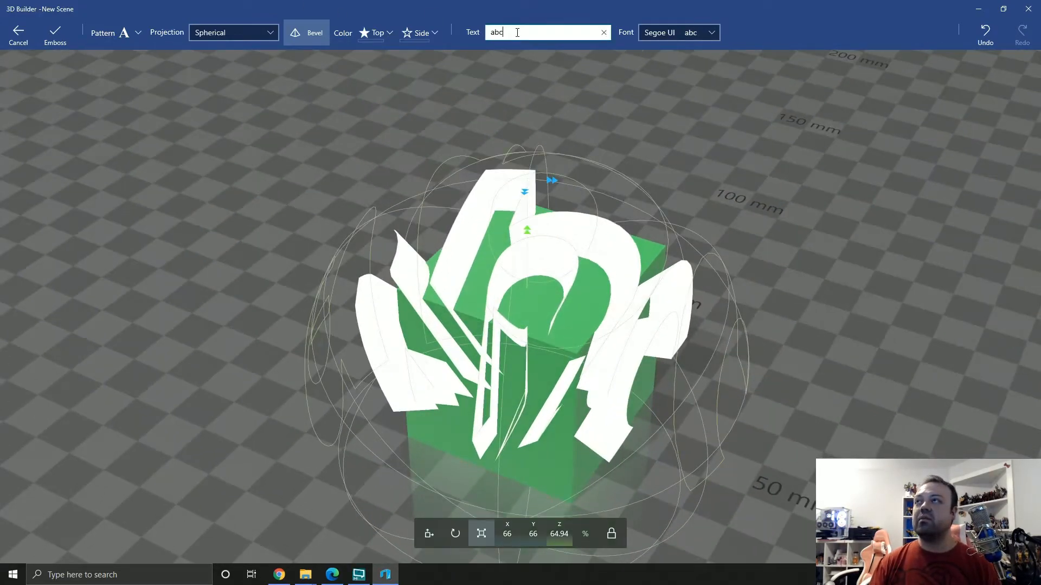
pyautogui.press('BackSpace')
pyautogui.press('BackSpace')
pyautogui.press('BackSpace')
pyautogui.write('te')
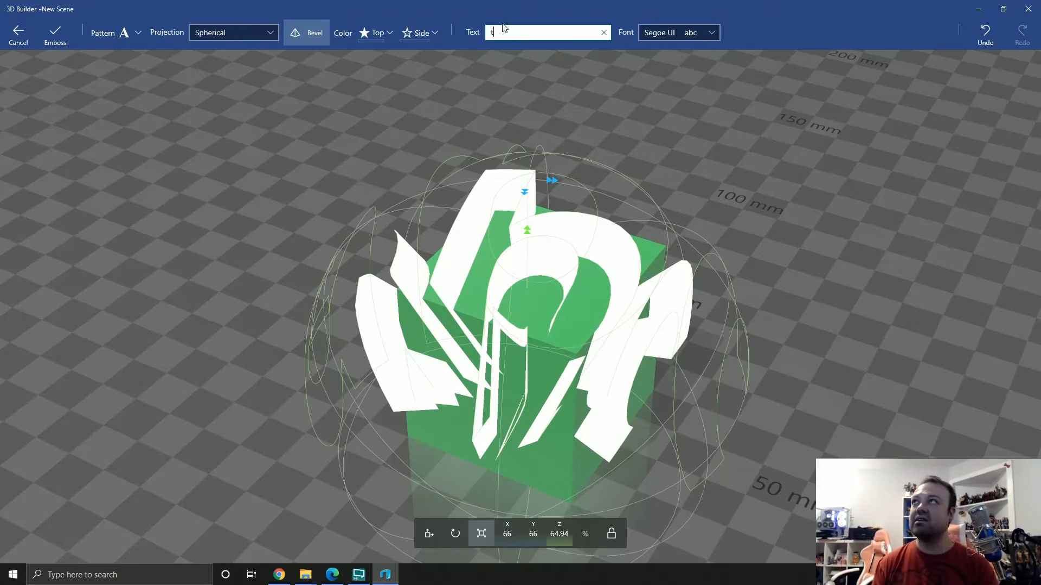
pyautogui.press('BackSpace')
pyautogui.write('TEXT')
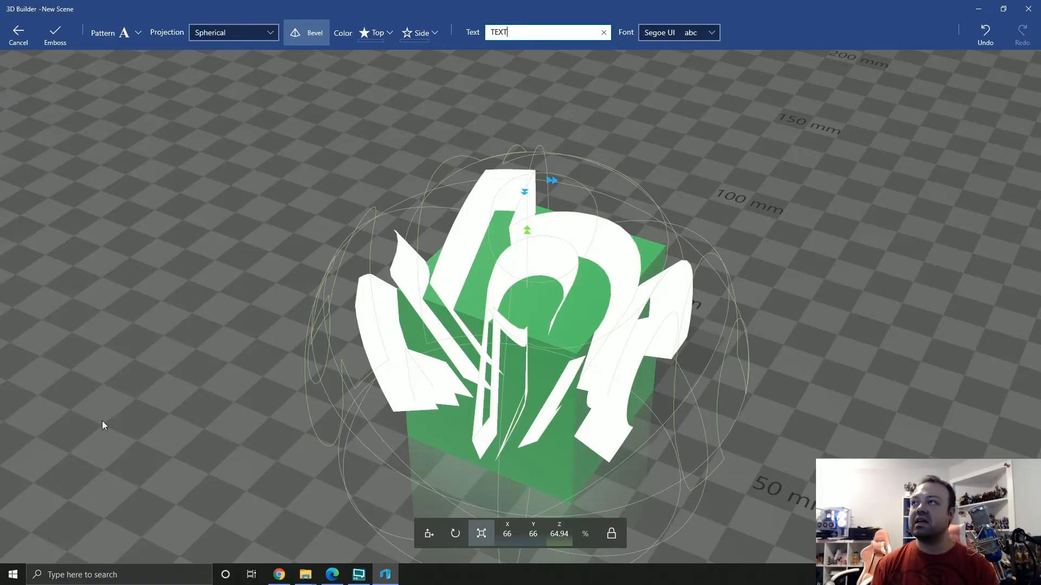
# Set the emboss projection to Planar
pyautogui.moveTo(103, 422); pyautogui.dragTo(288, 71)
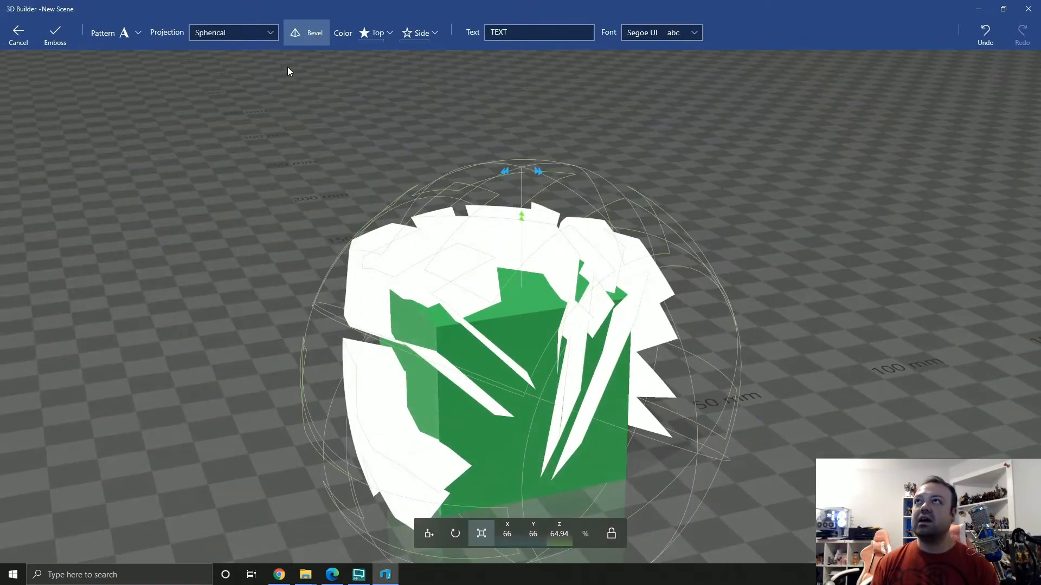
pyautogui.click(206, 33)
pyautogui.click(204, 33)
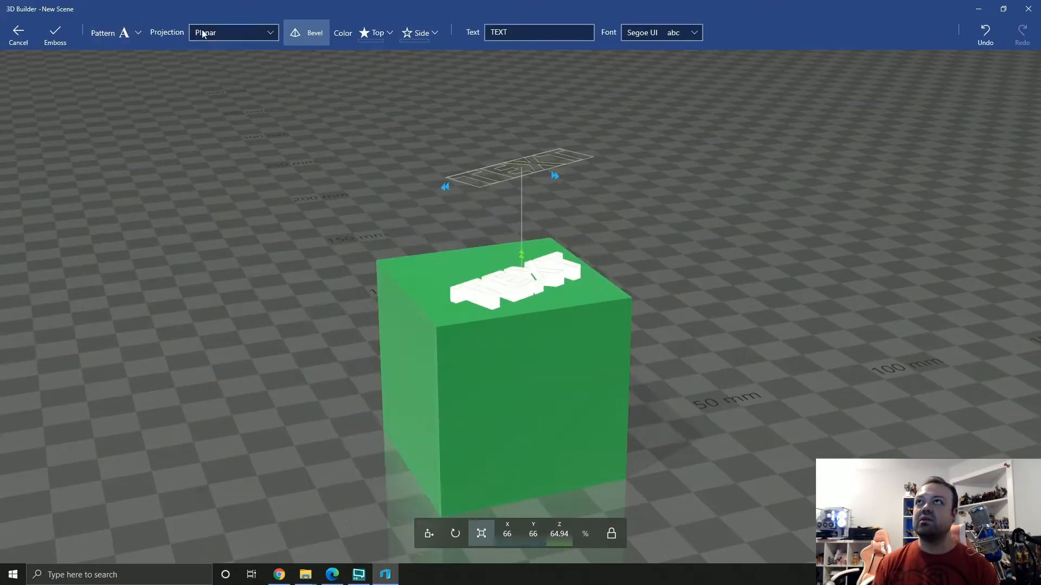
# Change the font of the embossed TEXT to Kid Games
pyautogui.moveTo(756, 247); pyautogui.dragTo(478, 403)
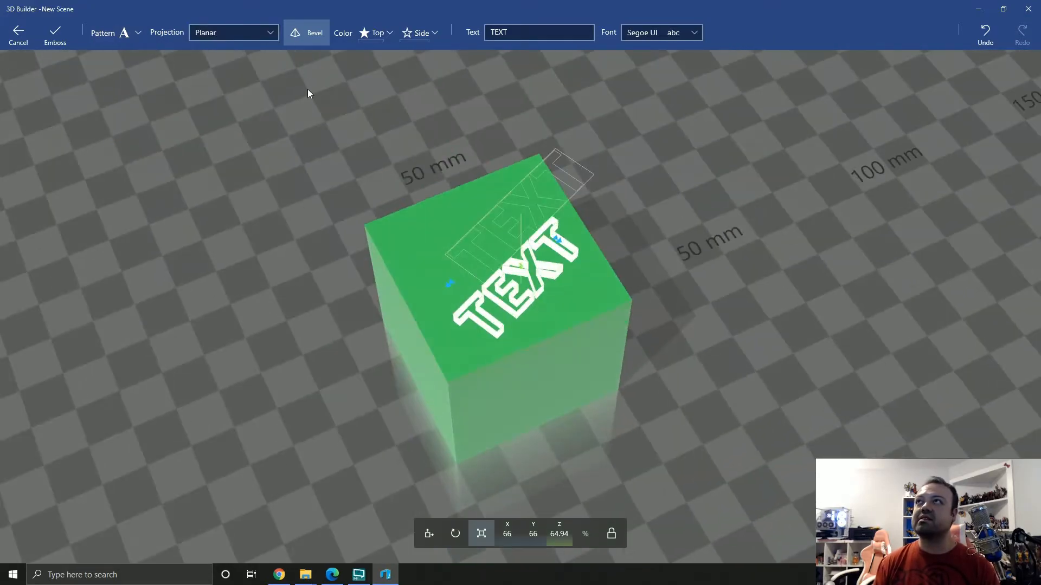
pyautogui.moveTo(309, 93); pyautogui.dragTo(493, 397)
pyautogui.moveTo(590, 90); pyautogui.dragTo(449, 113)
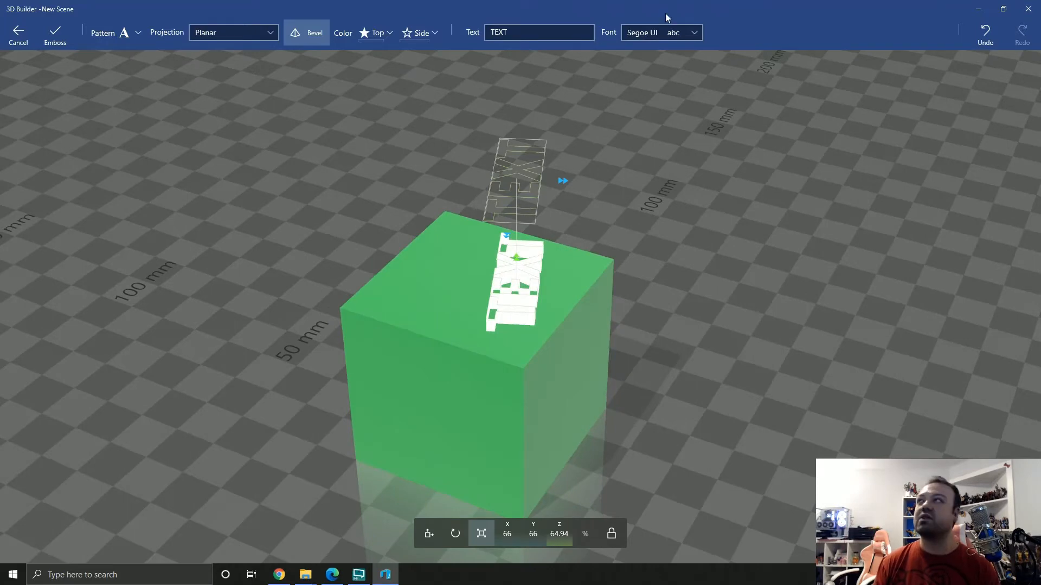
pyautogui.click(675, 32)
pyautogui.scroll(3, 686, 99)
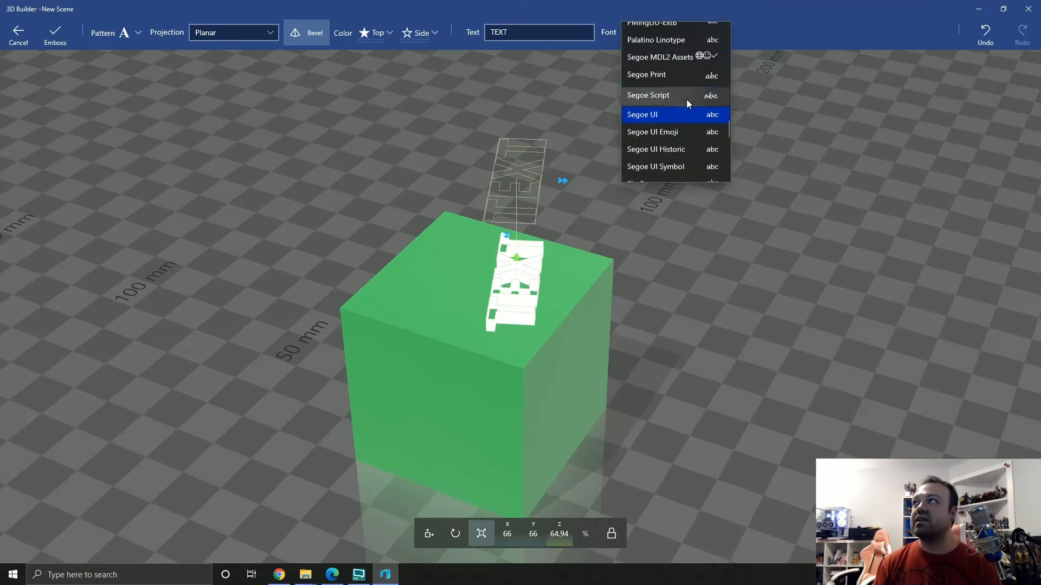
pyautogui.scroll(4, 686, 99)
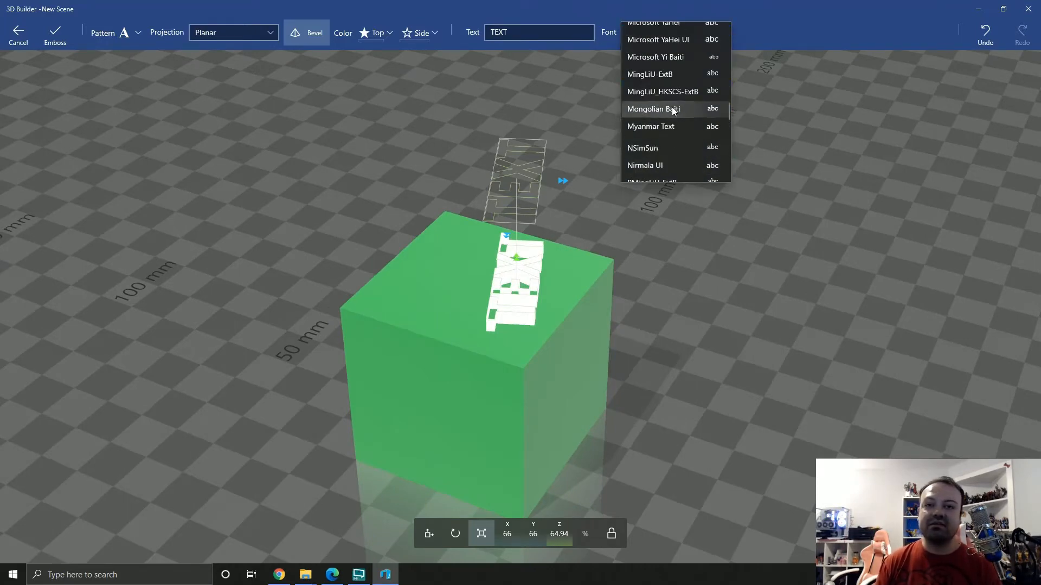
pyautogui.scroll(3, 671, 109)
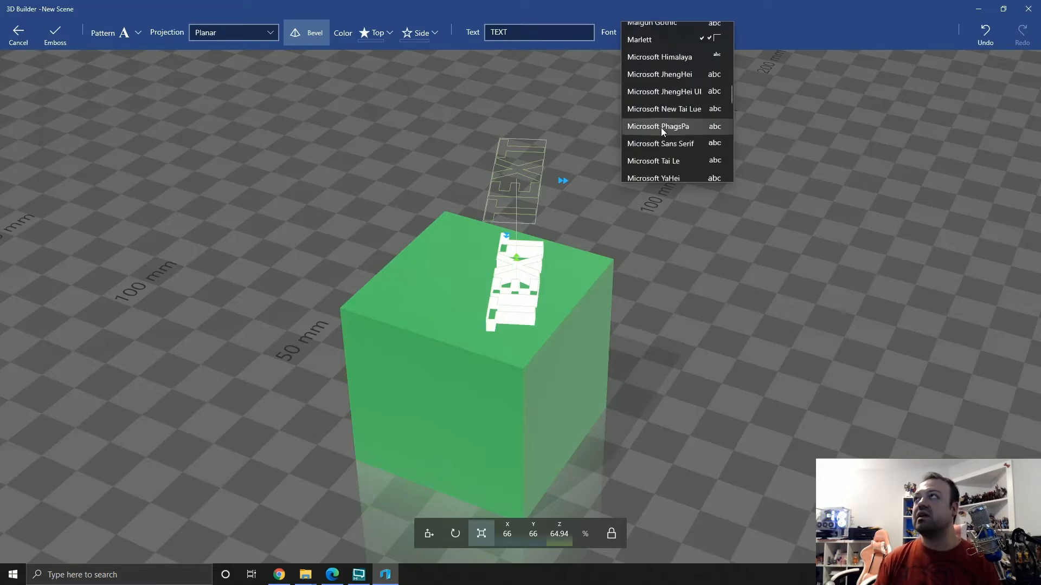
pyautogui.scroll(4, 662, 131)
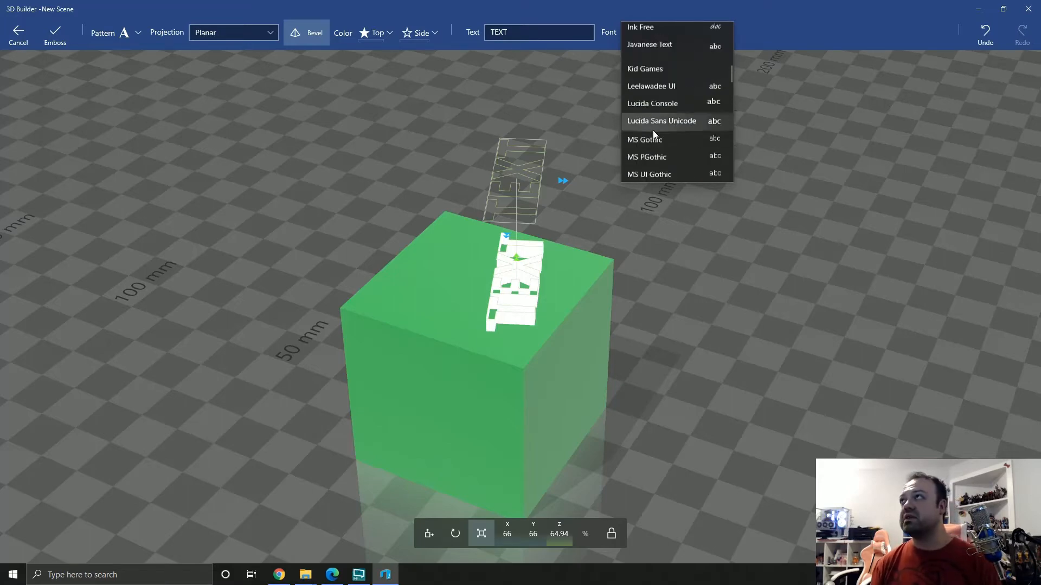
pyautogui.click(645, 71)
pyautogui.moveTo(652, 84); pyautogui.dragTo(365, 363, button='right')
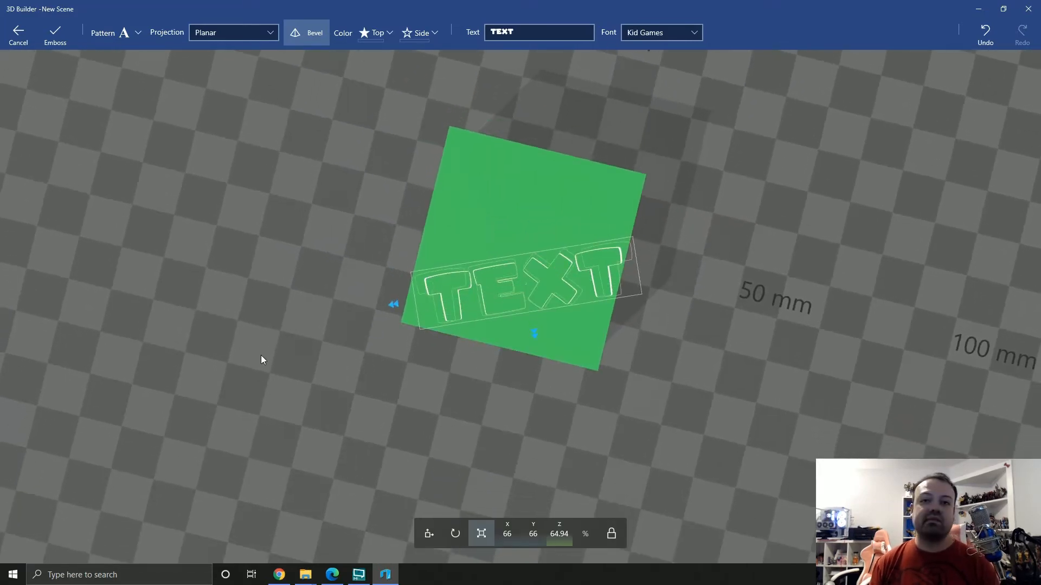
pyautogui.moveTo(262, 359); pyautogui.dragTo(355, 400, button='right')
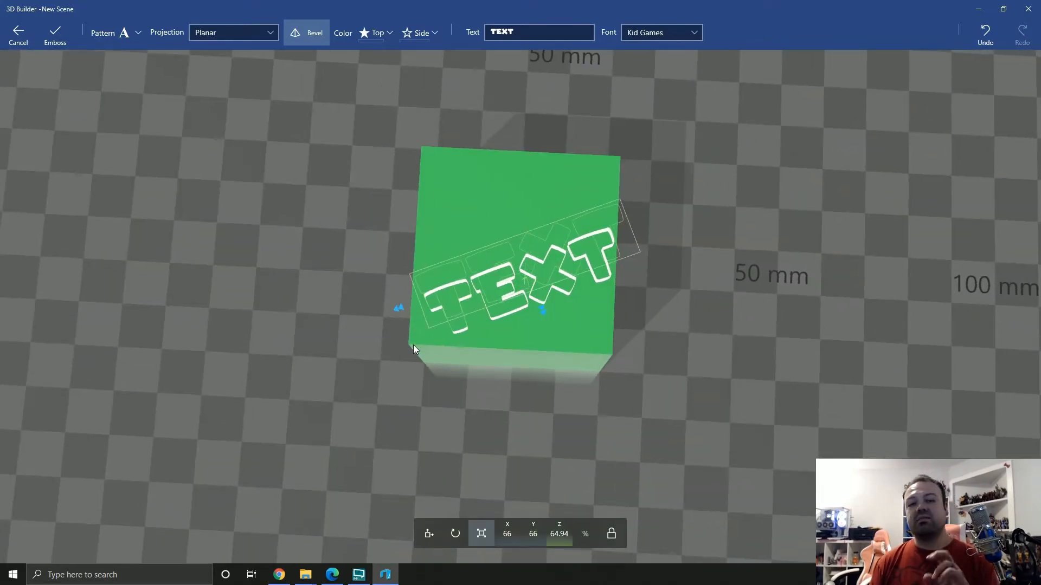
pyautogui.moveTo(228, 393); pyautogui.dragTo(643, 227, button='right')
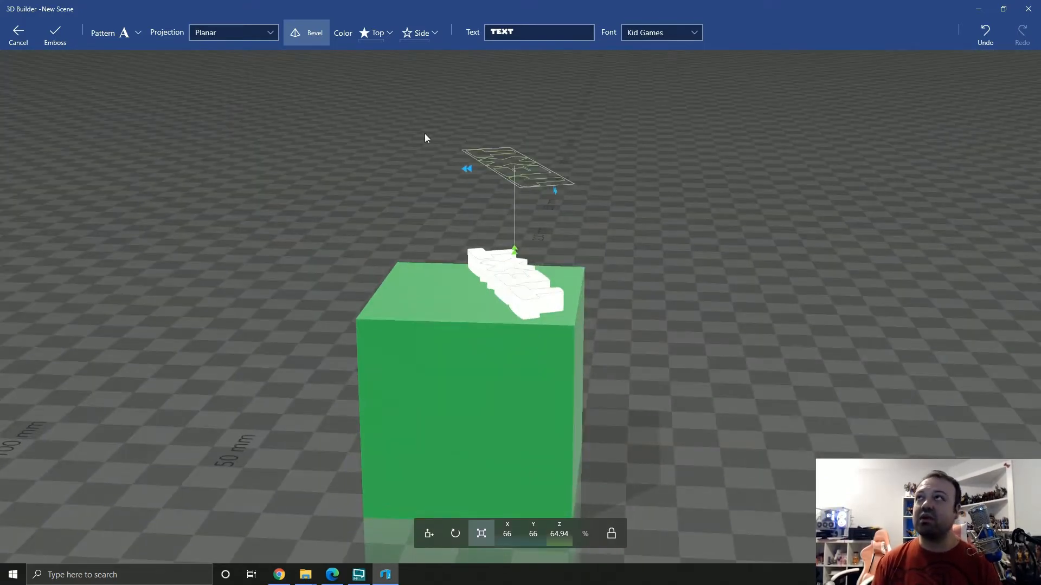
pyautogui.moveTo(736, 223); pyautogui.dragTo(607, 338, button='right')
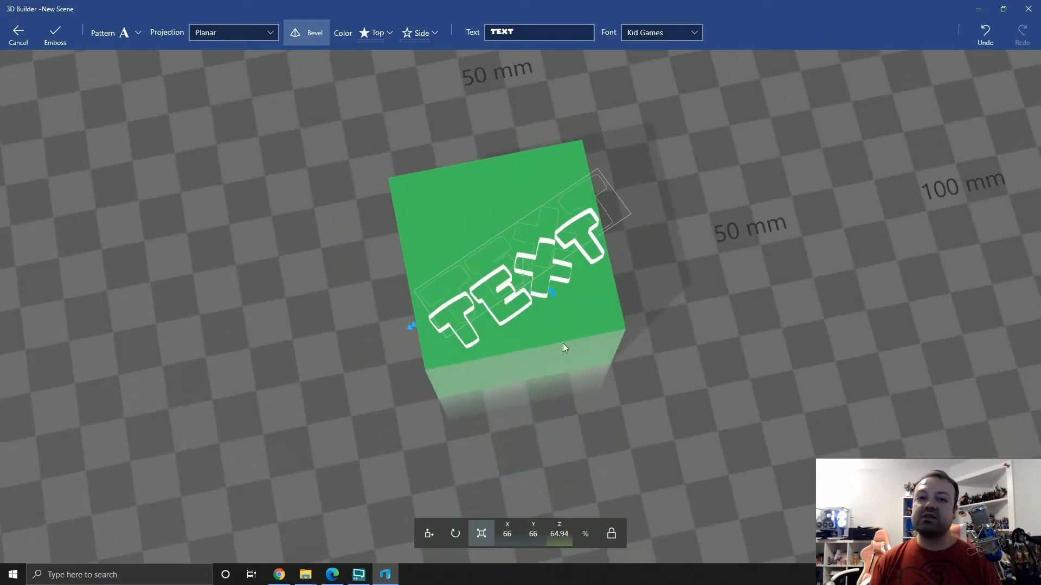
pyautogui.moveTo(513, 318); pyautogui.dragTo(491, 349, button='right')
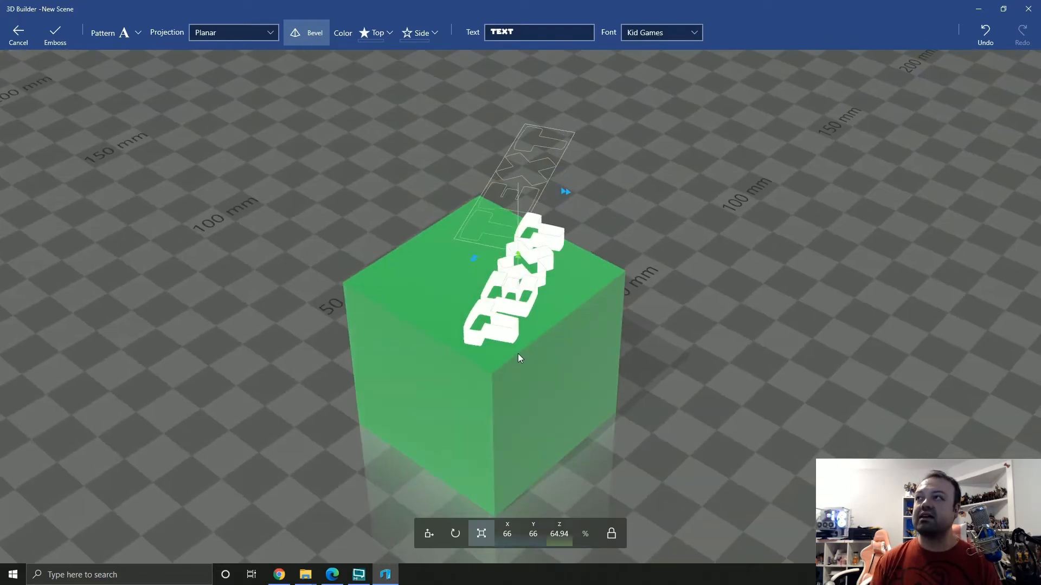
# Turn off the bevel for the embossed TEXT
pyautogui.moveTo(556, 277); pyautogui.dragTo(516, 251, button='right')
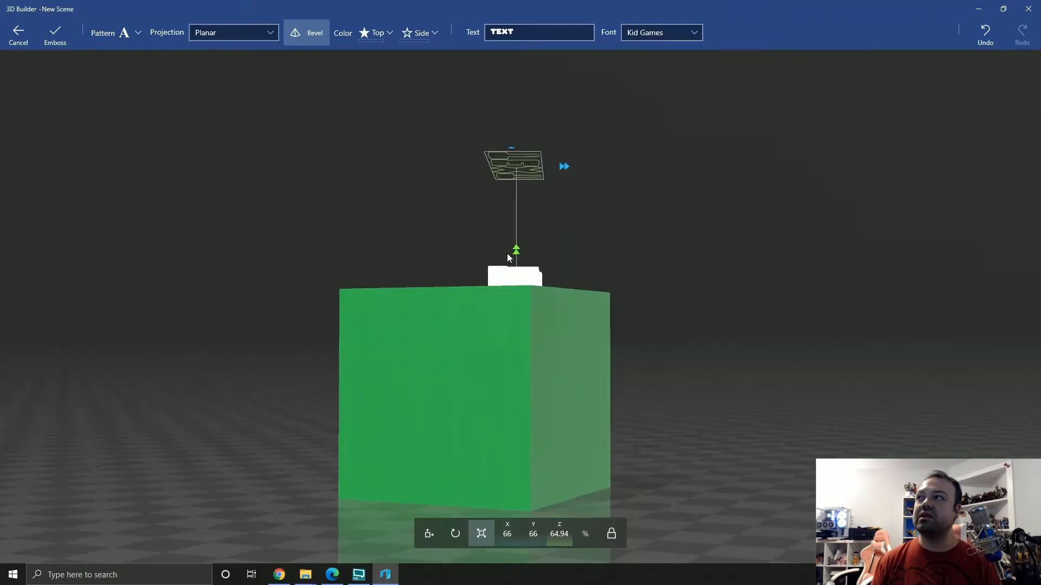
pyautogui.moveTo(516, 251); pyautogui.dragTo(504, 187)
pyautogui.moveTo(504, 187); pyautogui.dragTo(327, 53, button='right')
pyautogui.click(322, 41)
pyautogui.moveTo(434, 288); pyautogui.dragTo(539, 264, button='right')
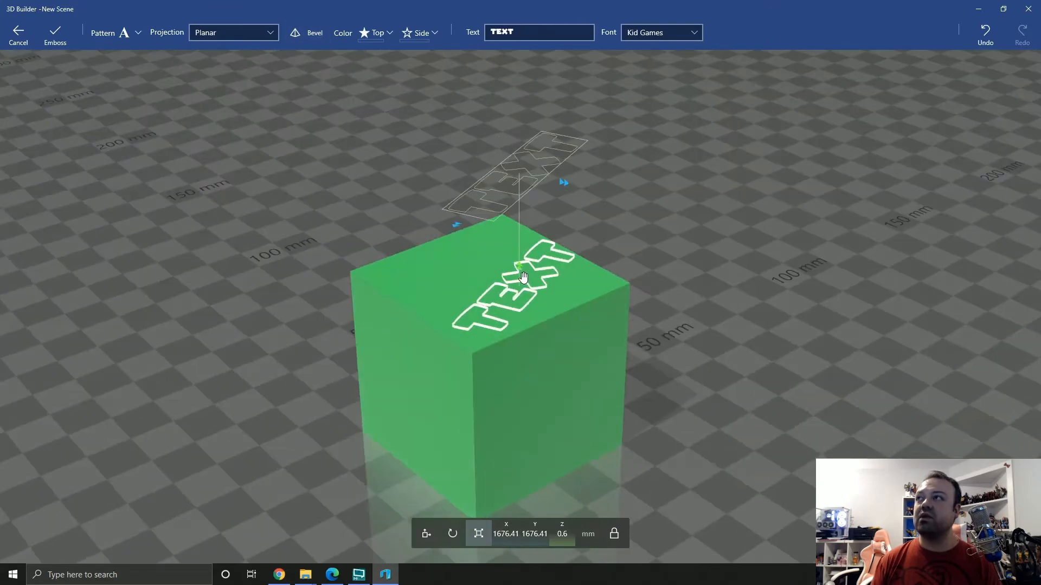
# Raise the embossed TEXT about 2.4 mm above the cube's upper face and apply the emboss
pyautogui.moveTo(523, 274); pyautogui.dragTo(505, 299)
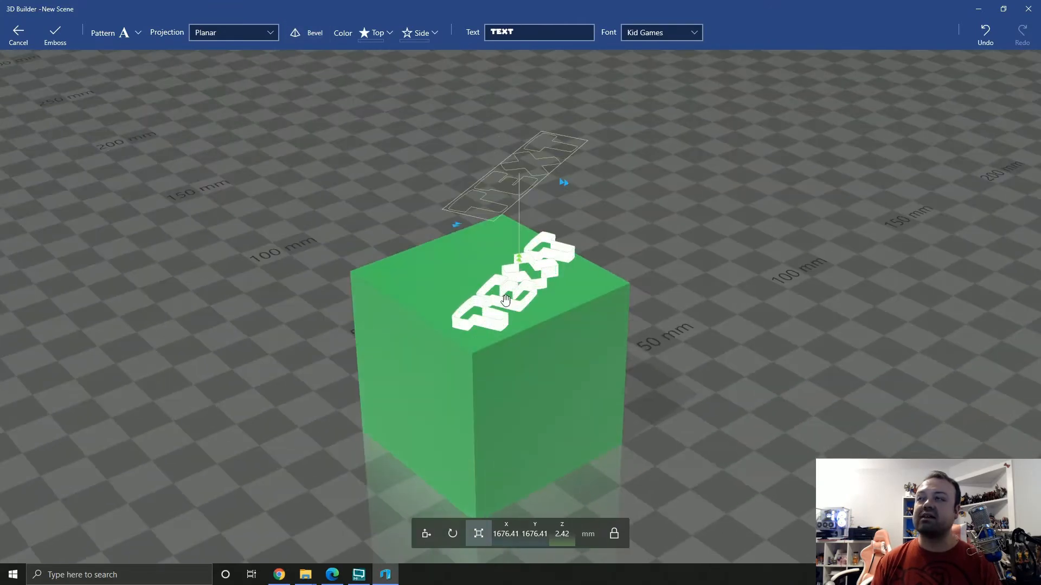
pyautogui.click(64, 42)
pyautogui.moveTo(697, 252); pyautogui.dragTo(410, 370)
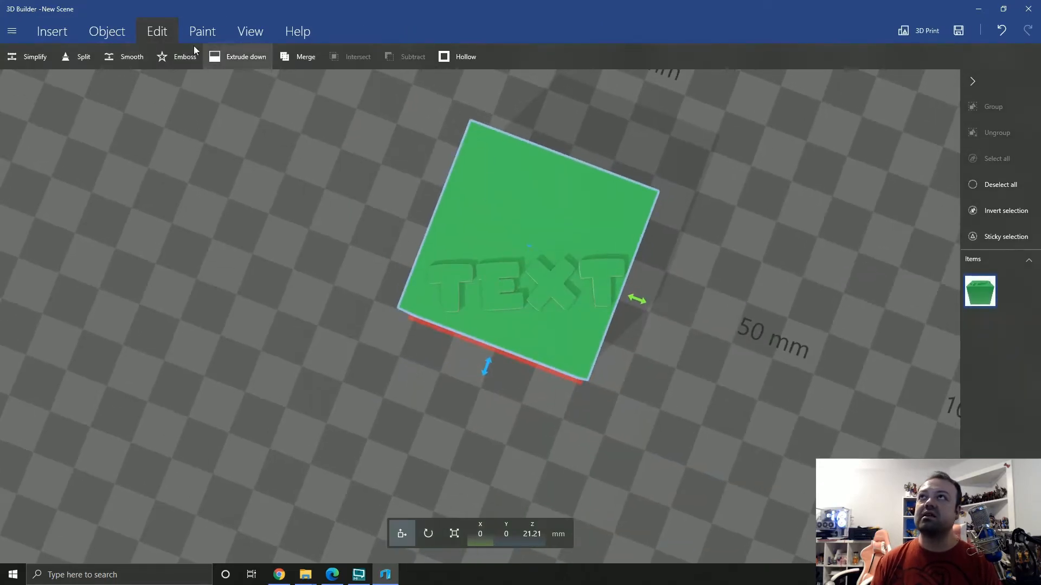
# Start a second TEXT emboss on the cube's upper face, move it beside the first, and scale it to about 49.5%
pyautogui.click(162, 56)
pyautogui.moveTo(519, 261); pyautogui.dragTo(536, 197)
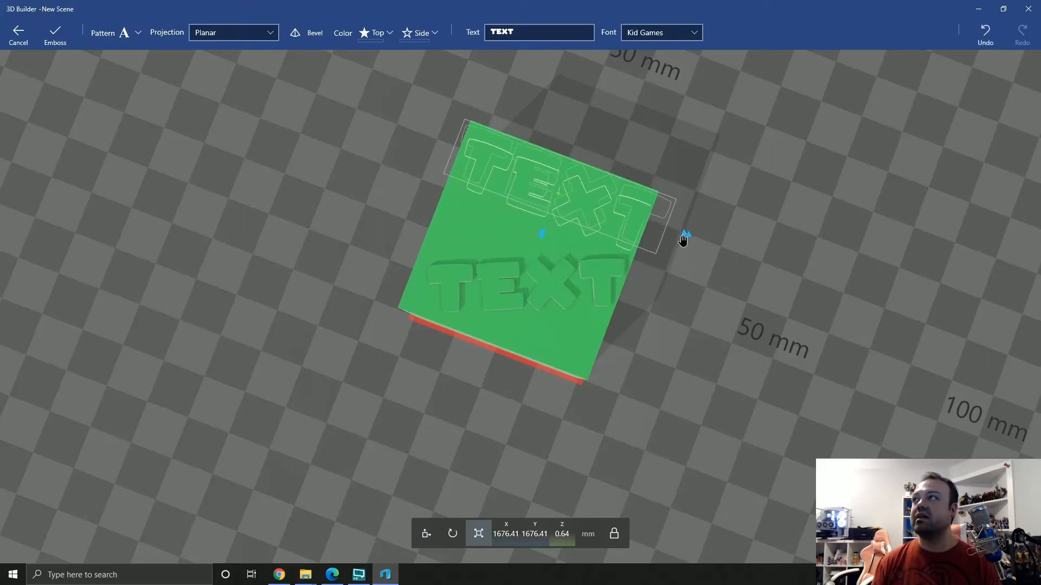
pyautogui.moveTo(683, 240); pyautogui.dragTo(657, 228)
# Turn on the bevel for the second TEXT, raise its height to about 50%, and apply the emboss
pyautogui.moveTo(304, 230); pyautogui.dragTo(558, 142)
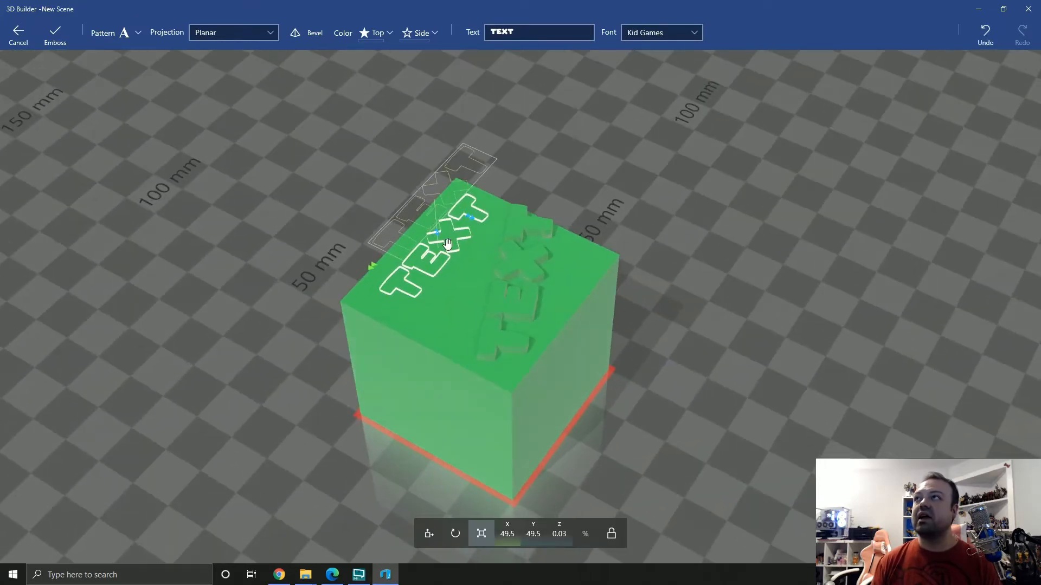
pyautogui.moveTo(339, 281); pyautogui.dragTo(360, 206)
pyautogui.click(298, 43)
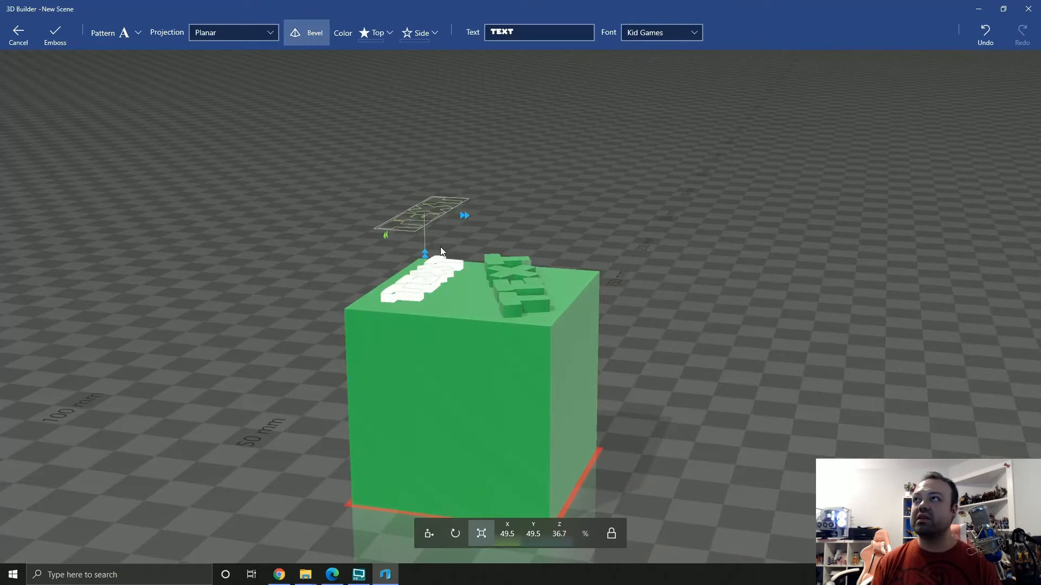
pyautogui.moveTo(426, 255); pyautogui.dragTo(425, 250)
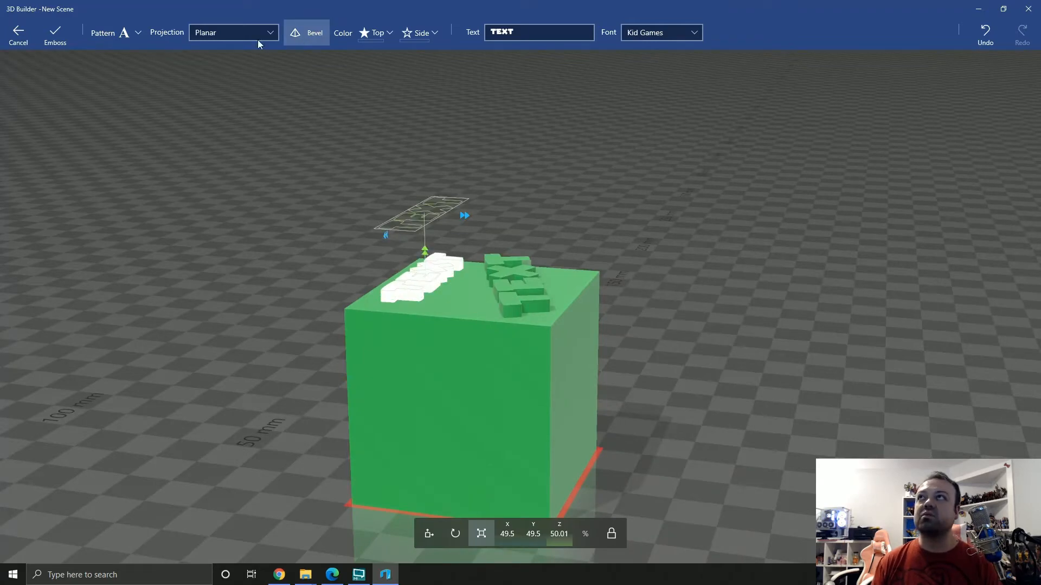
pyautogui.click(55, 33)
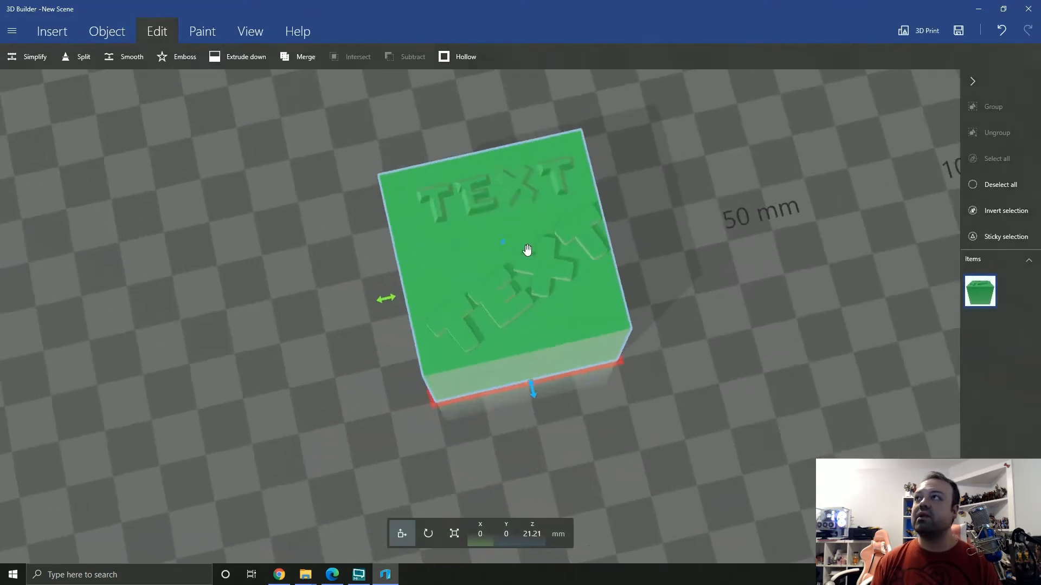
pyautogui.scroll(3, 526, 250)
pyautogui.moveTo(747, 170); pyautogui.dragTo(724, 276, button='right')
pyautogui.moveTo(198, 311); pyautogui.dragTo(622, 176)
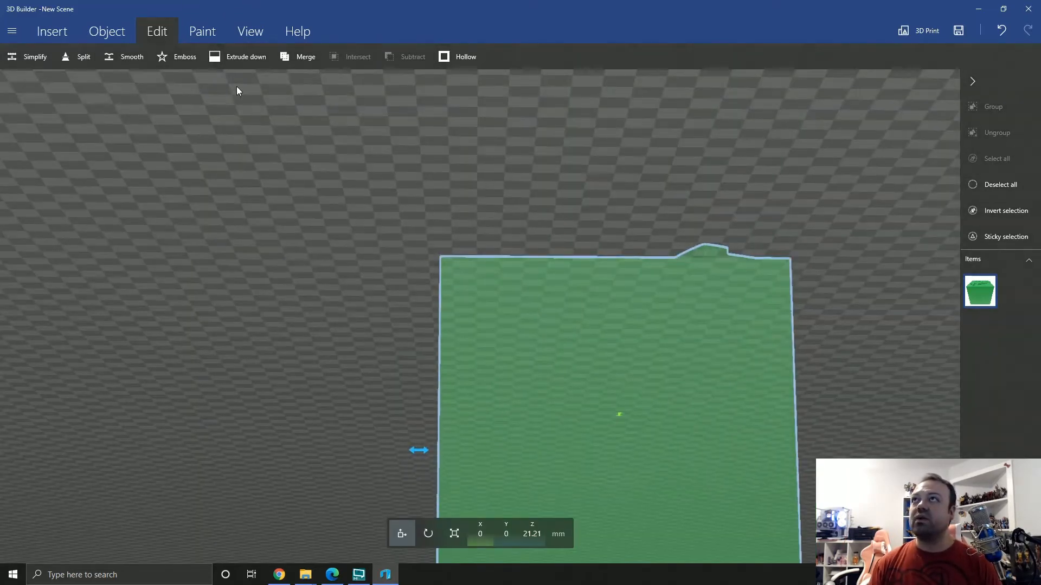
pyautogui.click(233, 59)
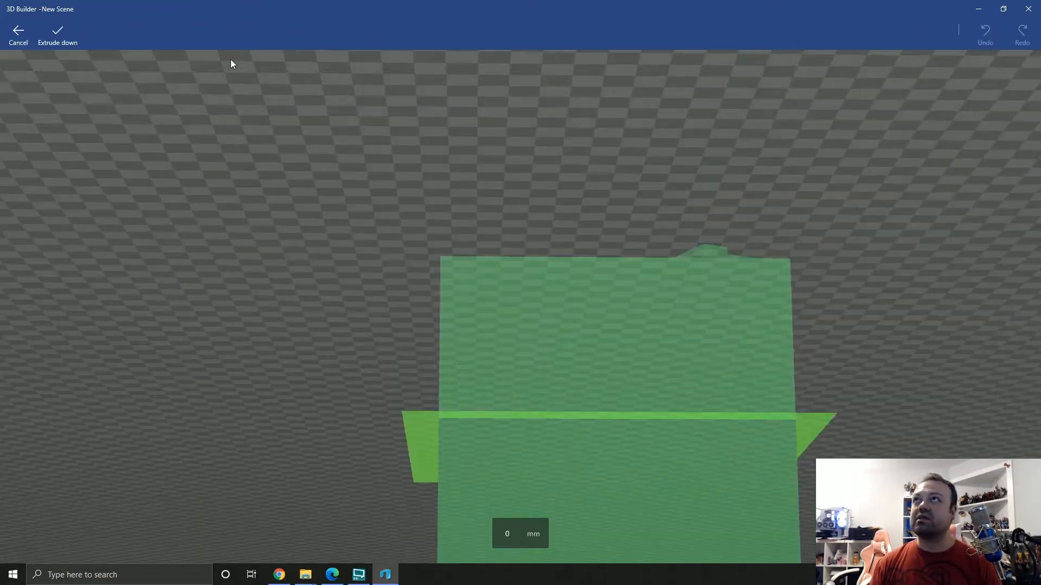
pyautogui.click(52, 41)
# Emboss a beveled TEXT into one side face of the cube with a depth of about -99%, and apply it
pyautogui.click(173, 58)
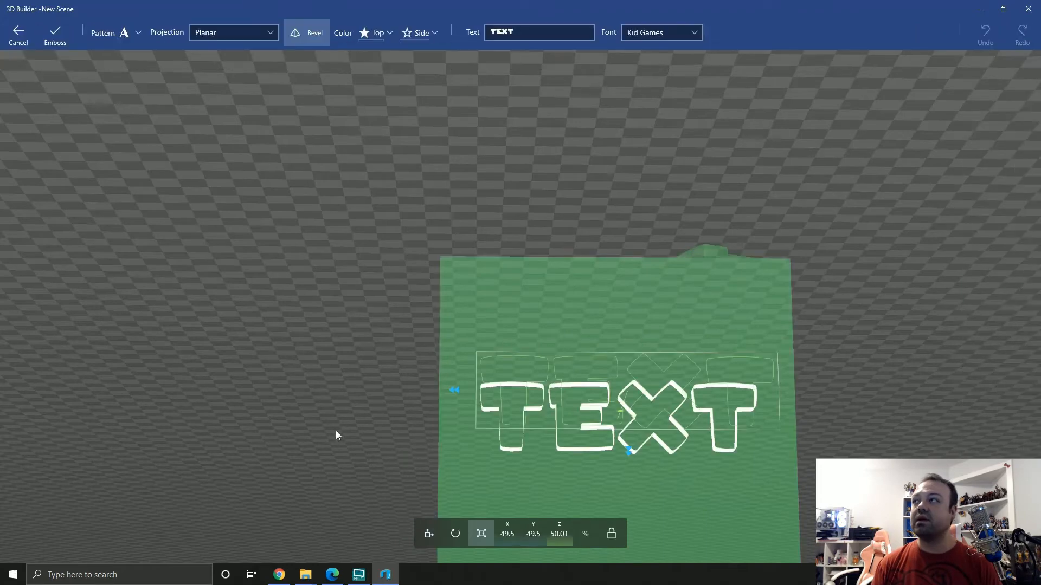
pyautogui.moveTo(337, 431); pyautogui.dragTo(787, 347, button='right')
pyautogui.moveTo(603, 367); pyautogui.dragTo(449, 361)
pyautogui.moveTo(678, 193); pyautogui.dragTo(456, 279)
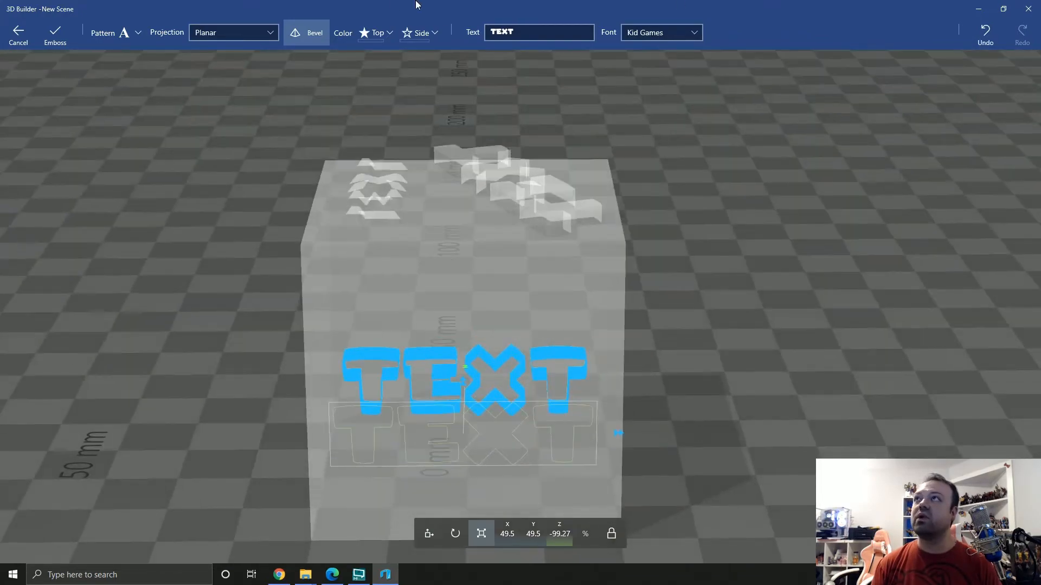
pyautogui.click(56, 34)
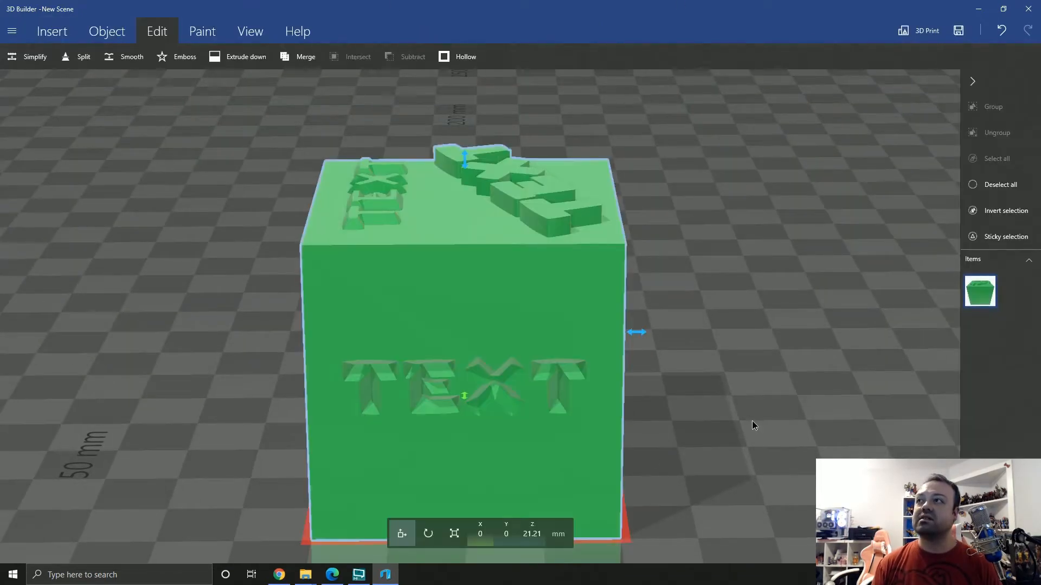
# Sink another TEXT about 22 mm into the adjacent side face with the bevel turned off, and apply the emboss
pyautogui.moveTo(752, 426); pyautogui.dragTo(534, 372)
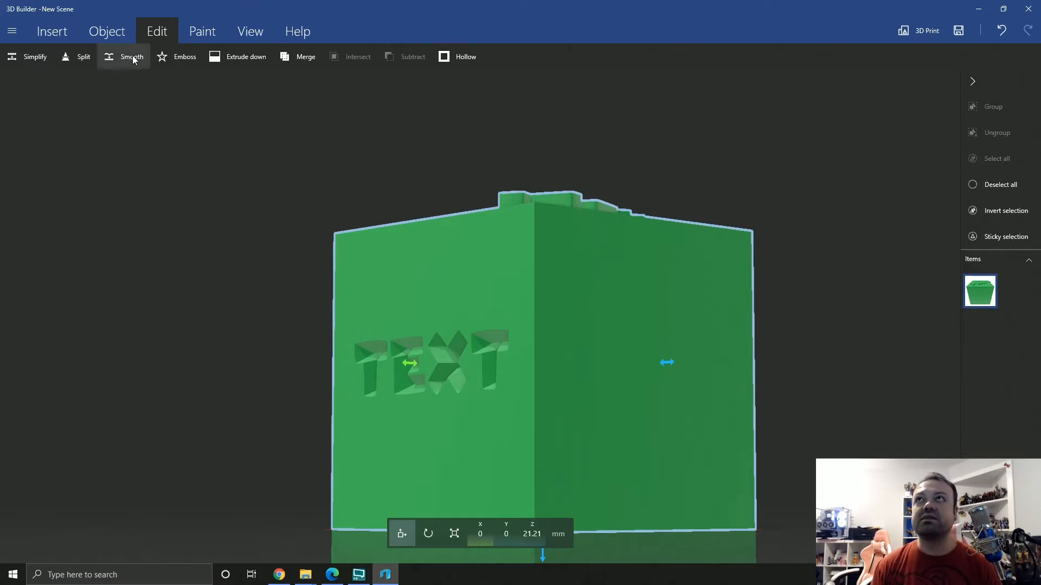
pyautogui.click(181, 58)
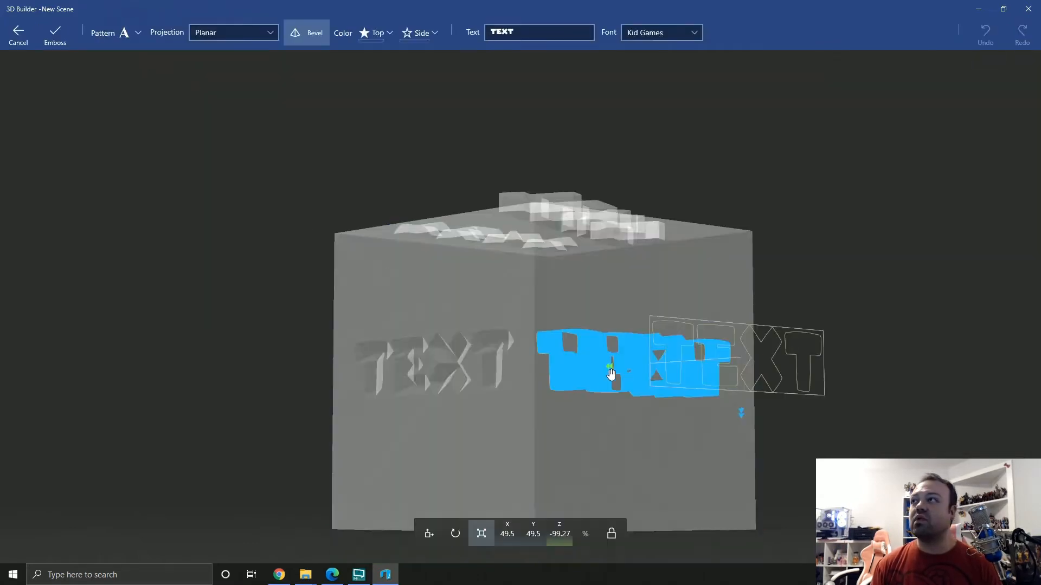
pyautogui.moveTo(151, 420); pyautogui.dragTo(483, 384)
pyautogui.click(308, 34)
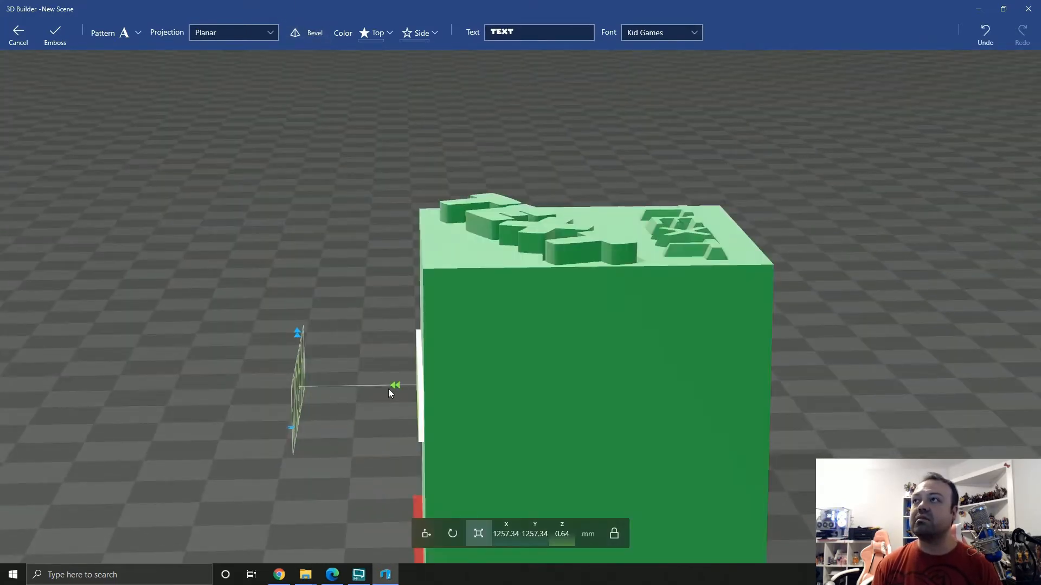
pyautogui.moveTo(396, 385); pyautogui.dragTo(584, 385)
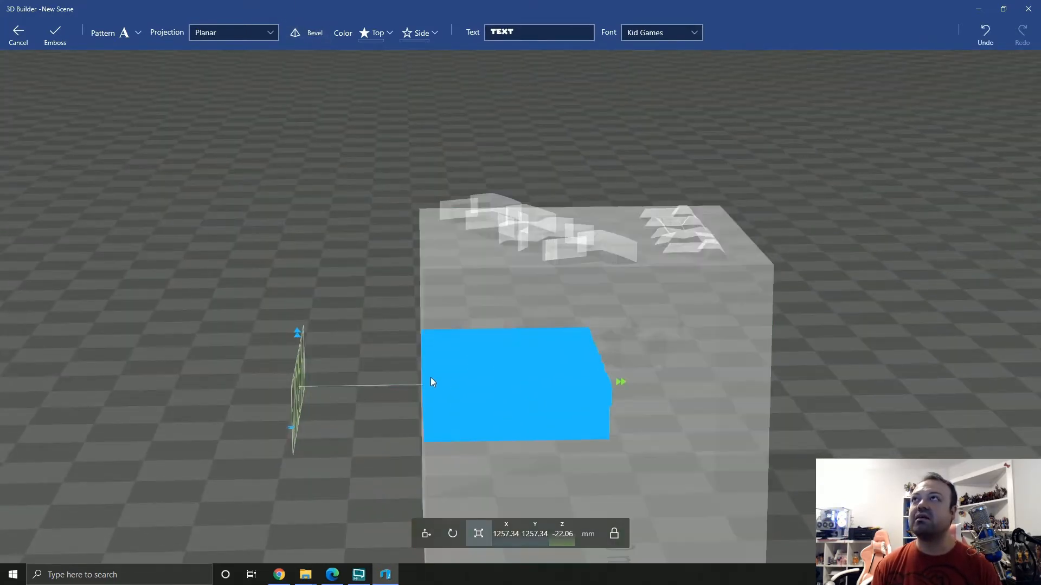
pyautogui.moveTo(379, 476); pyautogui.dragTo(635, 365)
pyautogui.click(56, 37)
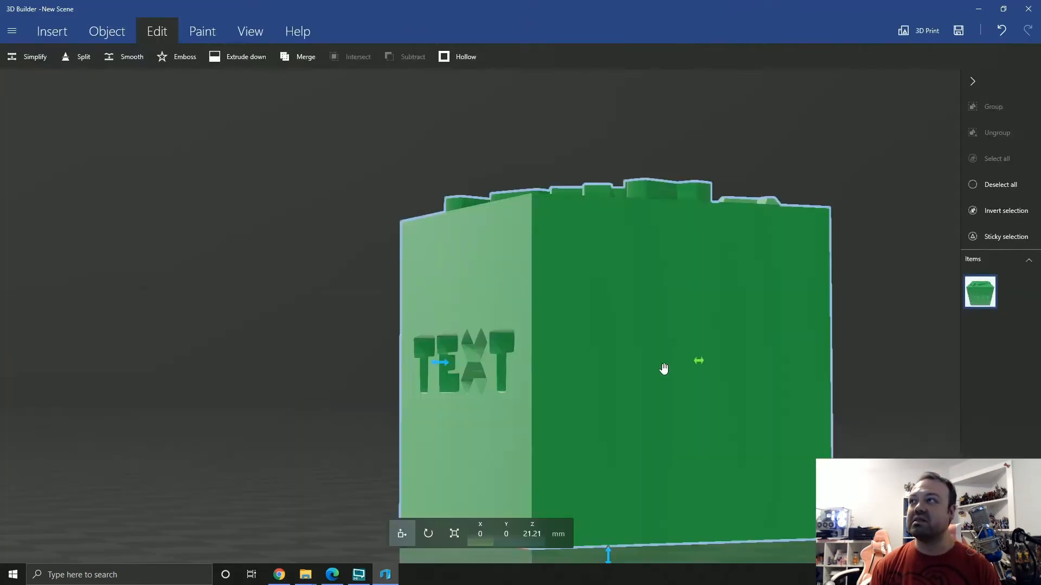
# Examine the recessed TEXT cuts up close and with the cube deselected, and reselect the cube to view its other sides
pyautogui.moveTo(200, 325); pyautogui.dragTo(767, 409)
pyautogui.scroll(3, 596, 385)
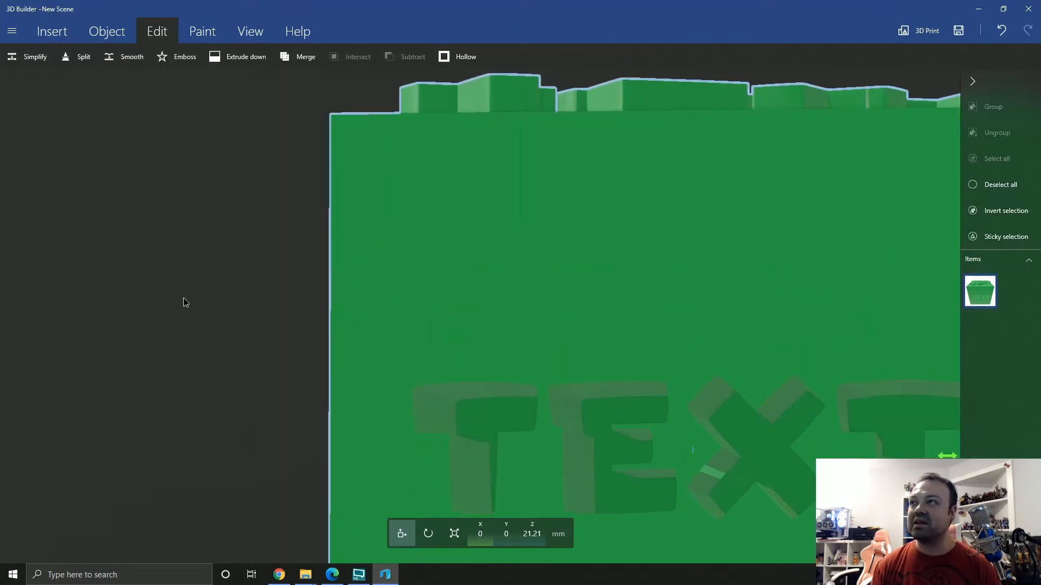
pyautogui.moveTo(238, 383); pyautogui.dragTo(34, 243, button='right')
pyautogui.scroll(3, 327, 292)
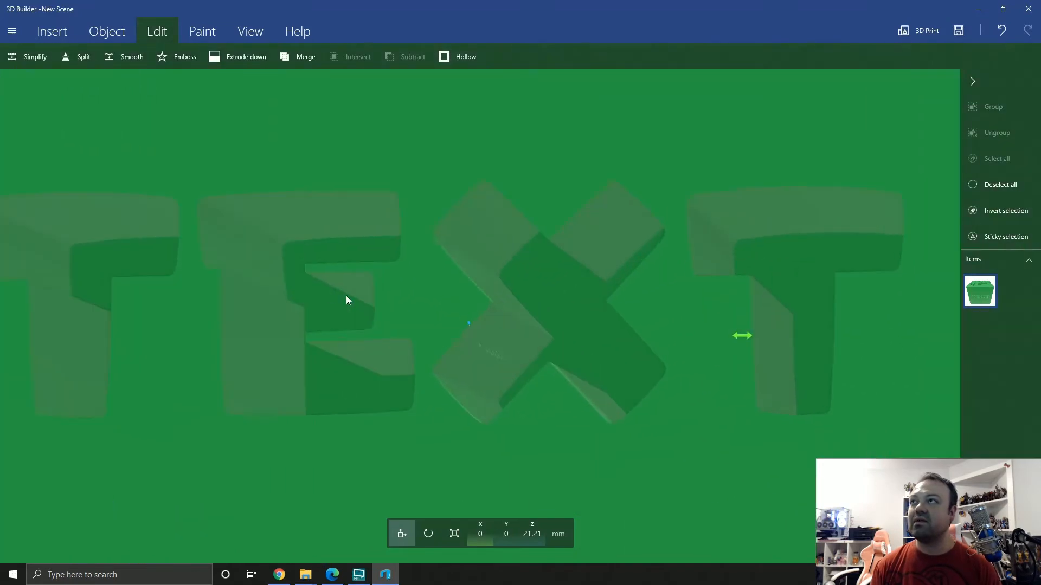
pyautogui.scroll(2, 346, 295)
pyautogui.scroll(-5, 705, 293)
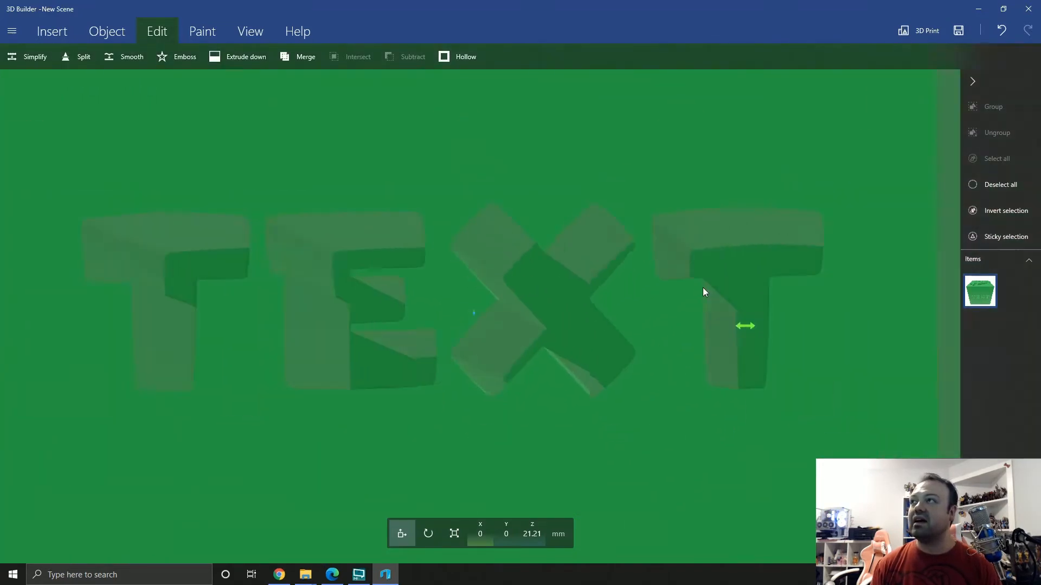
pyautogui.click(1002, 184)
pyautogui.moveTo(841, 374); pyautogui.dragTo(813, 416)
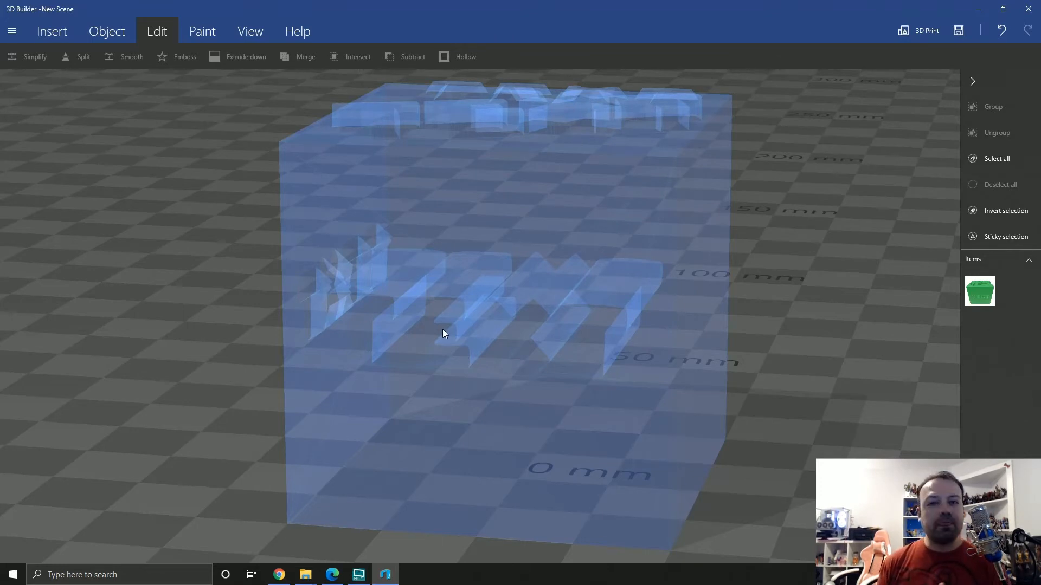
pyautogui.scroll(-5, 292, 267)
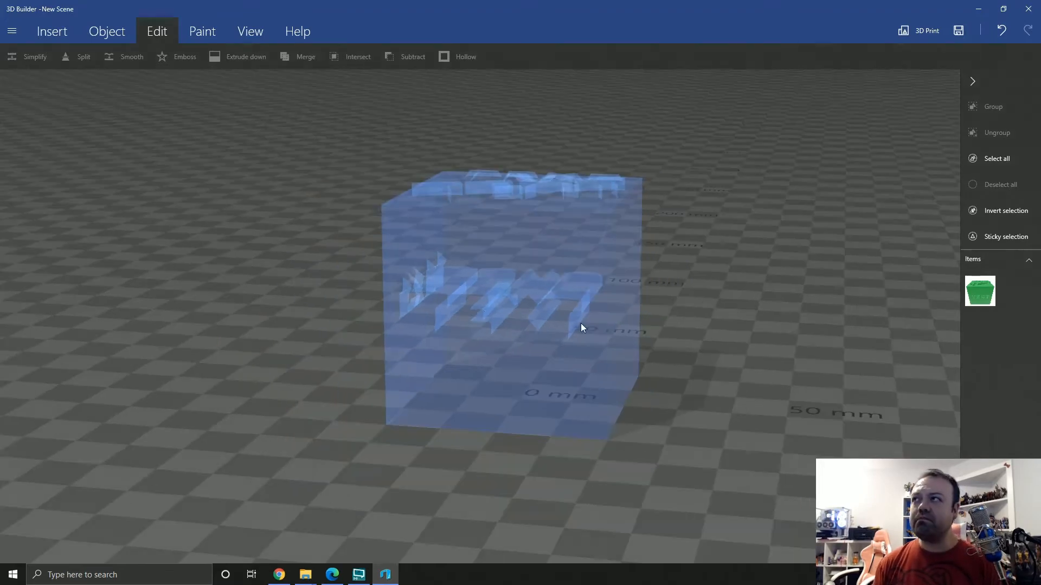
pyautogui.moveTo(580, 323); pyautogui.dragTo(604, 309)
pyautogui.click(604, 310)
pyautogui.moveTo(762, 311); pyautogui.dragTo(298, 306)
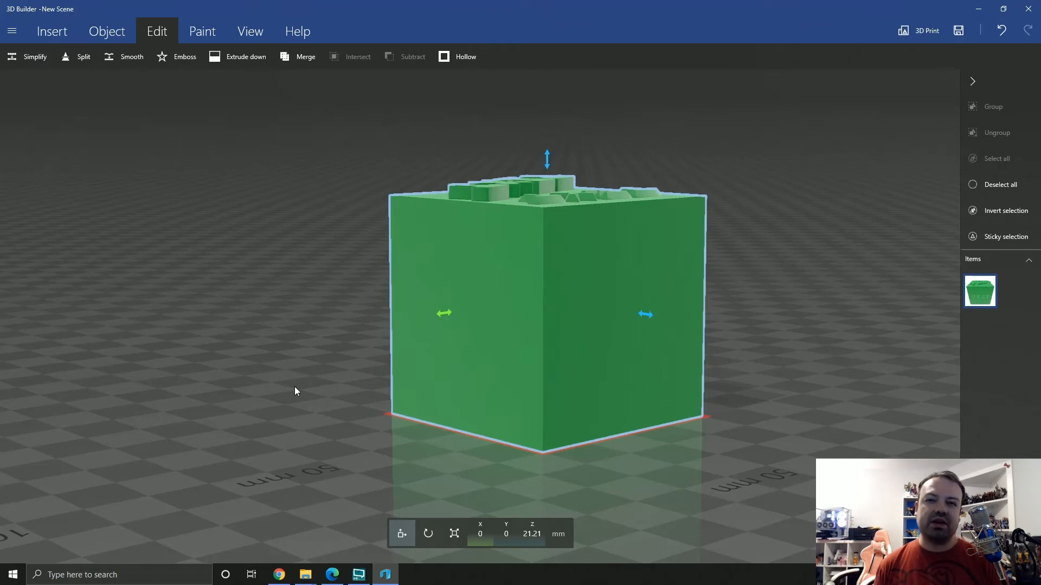
# Switch to GIMP and create a new blank 1920x1080 image
pyautogui.click(13, 574)
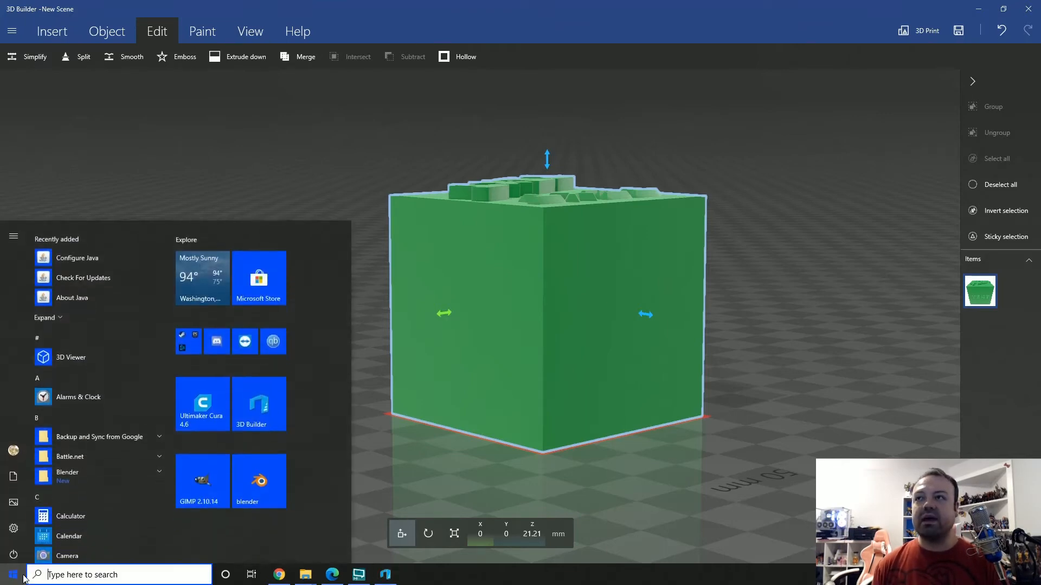
pyautogui.click(225, 473)
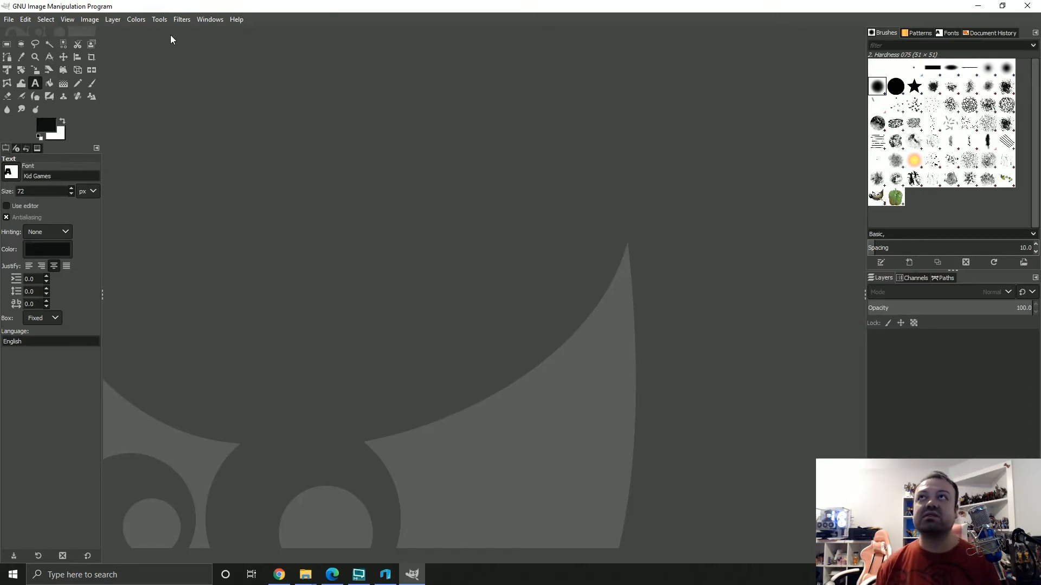
pyautogui.click(10, 20)
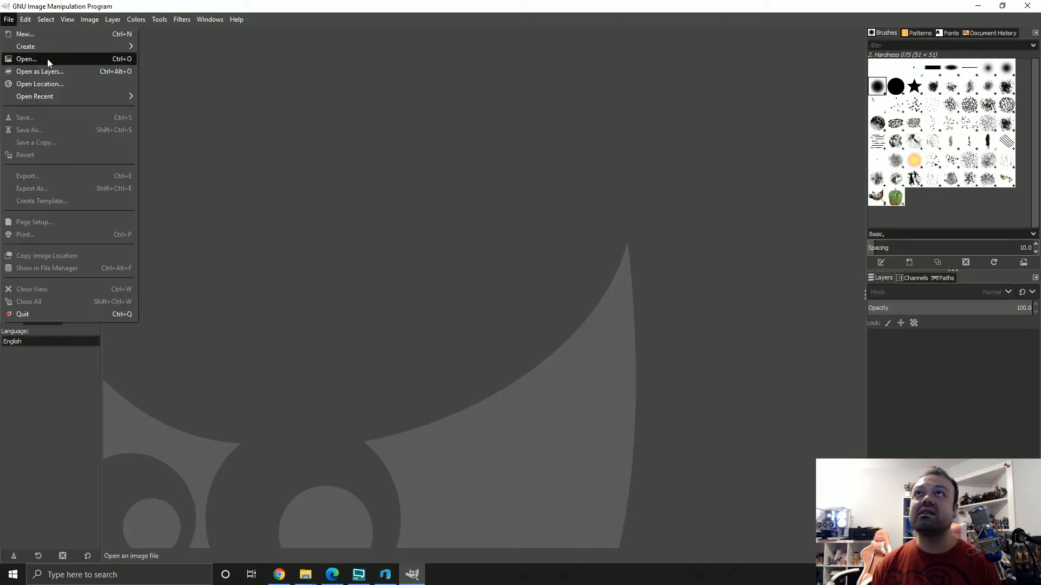
pyautogui.click(22, 33)
pyautogui.click(232, 180)
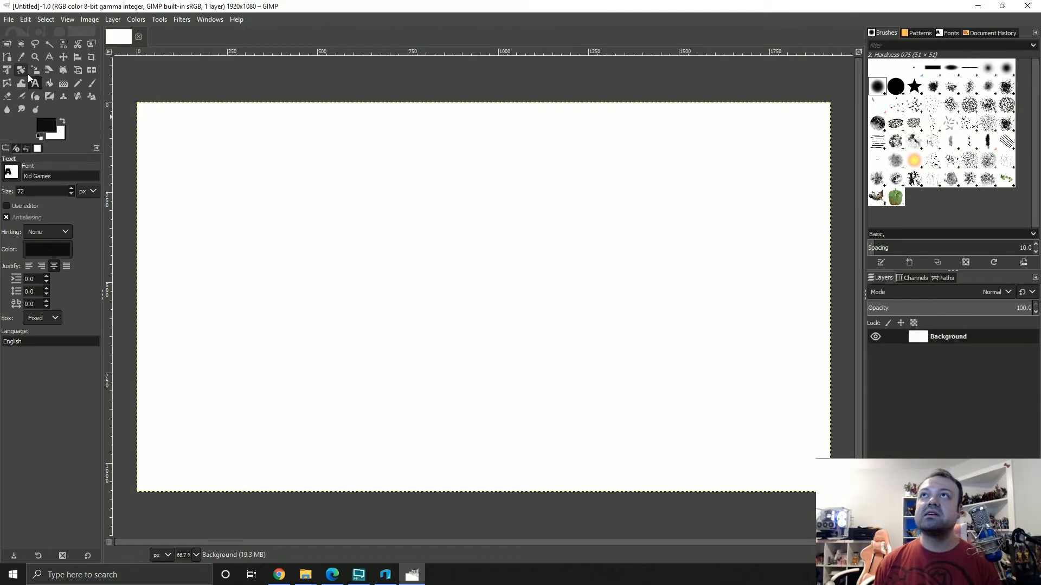
# Add a text box reading CAPSLOCK in the Kid Games font at 72 px on the canvas
pyautogui.moveTo(349, 208); pyautogui.dragTo(587, 348)
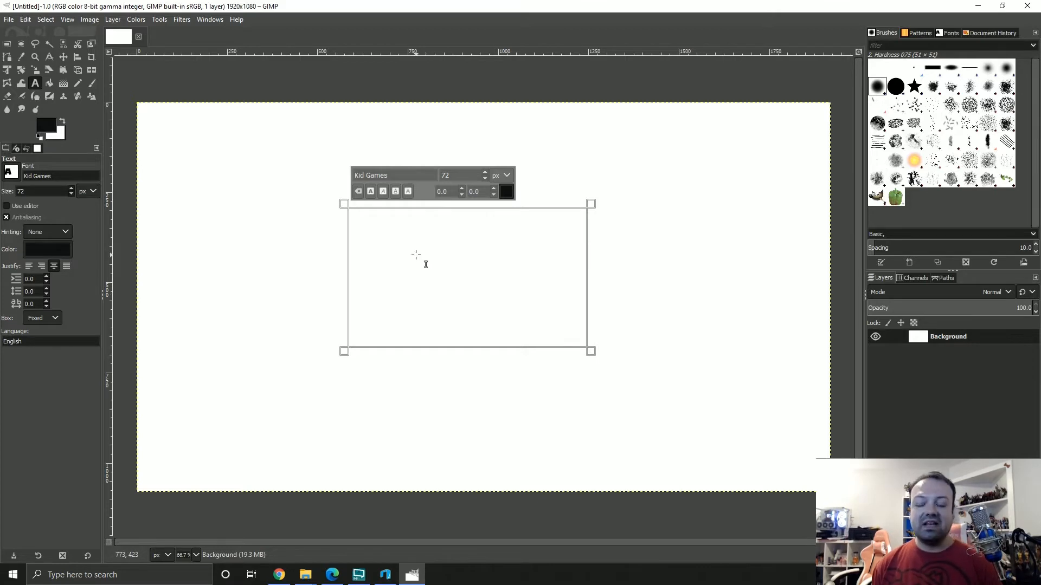
pyautogui.write('C')
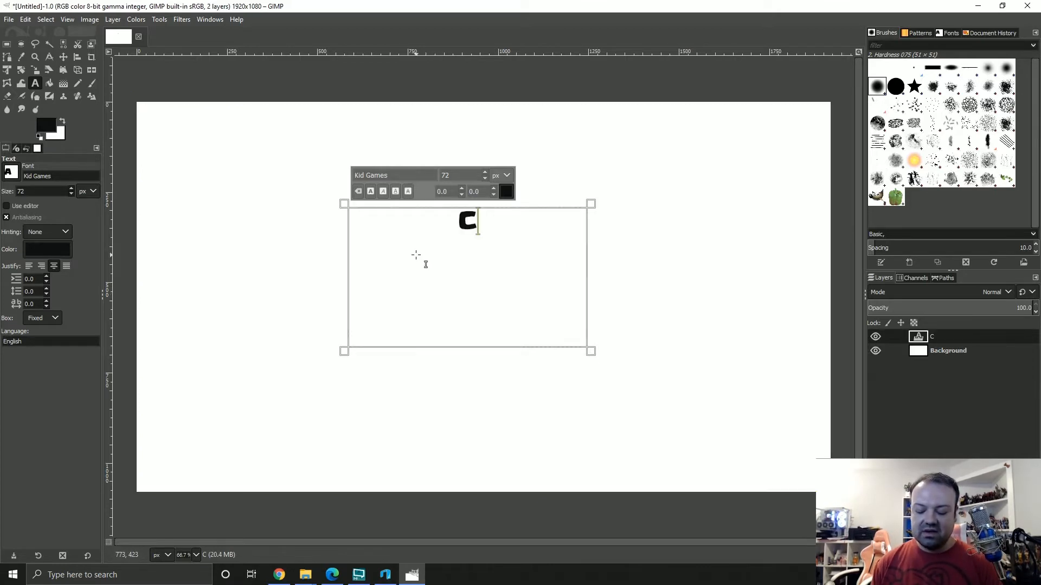
pyautogui.write('APSLOCK')
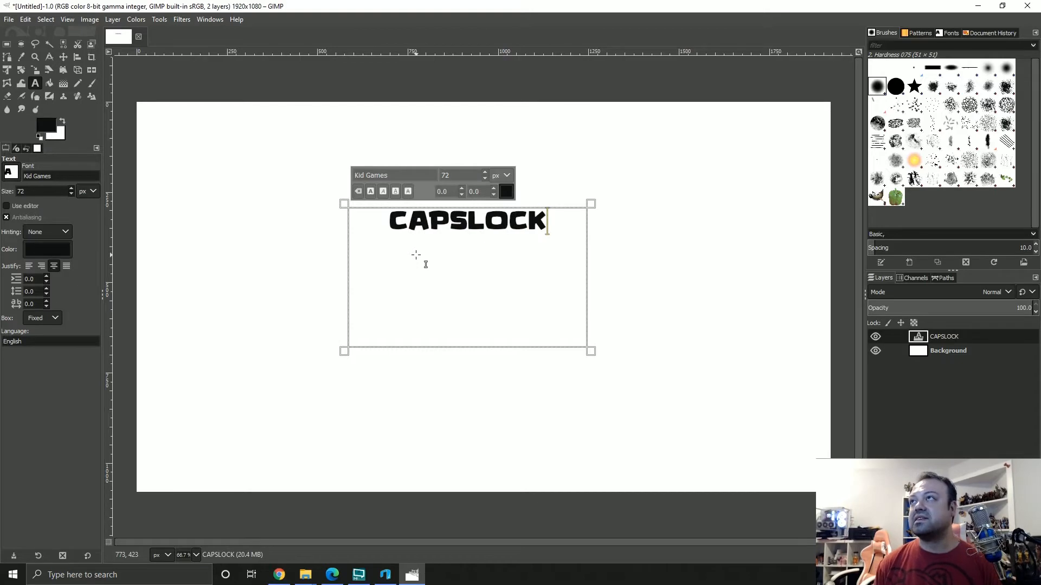
pyautogui.click(643, 251)
pyautogui.click(556, 225)
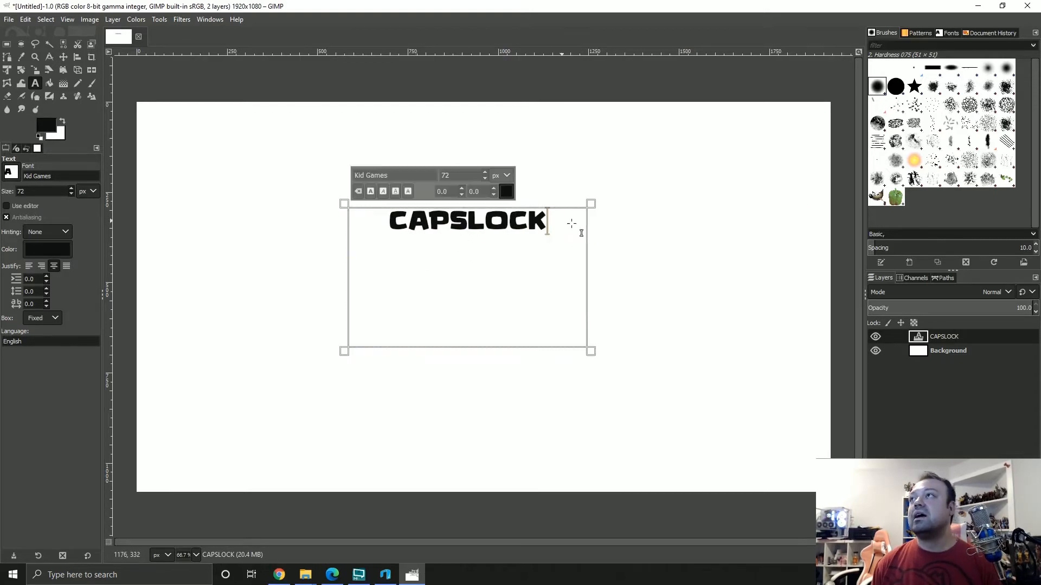
# Hide the Background layer and change the color of the CAPSLOCK text to white
pyautogui.click(880, 352)
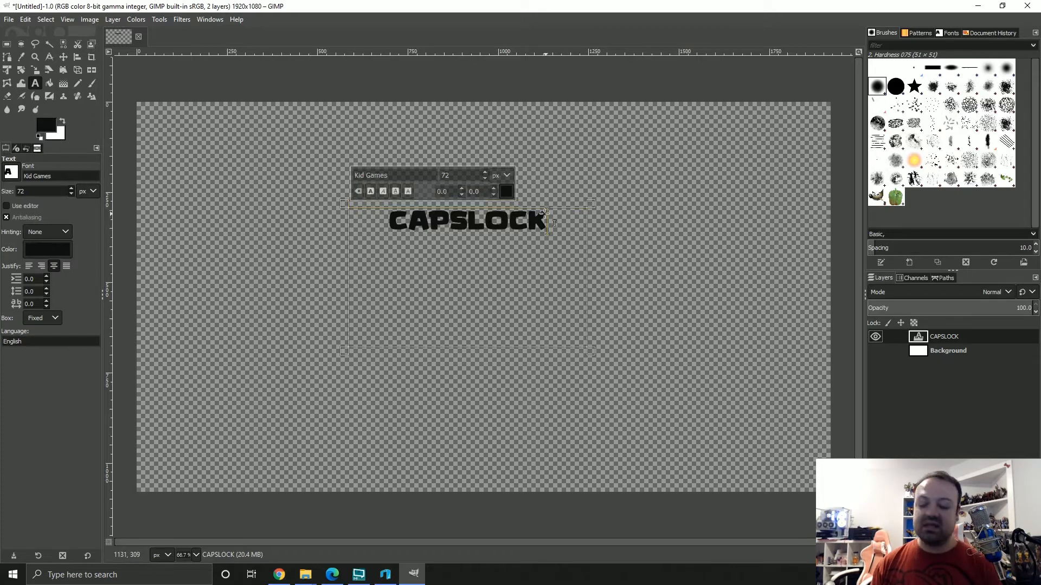
pyautogui.moveTo(547, 223); pyautogui.dragTo(409, 225)
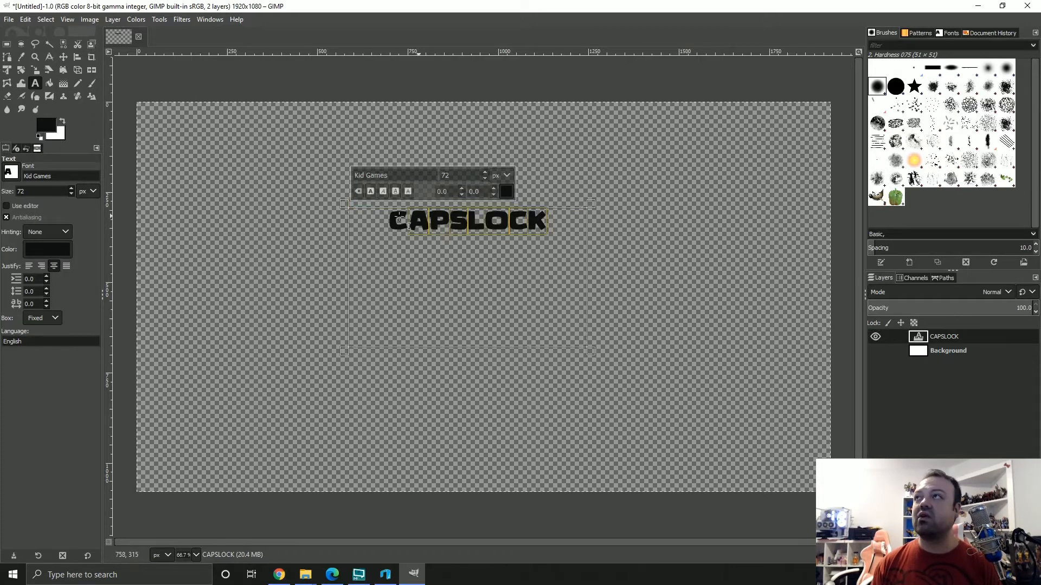
pyautogui.click(506, 192)
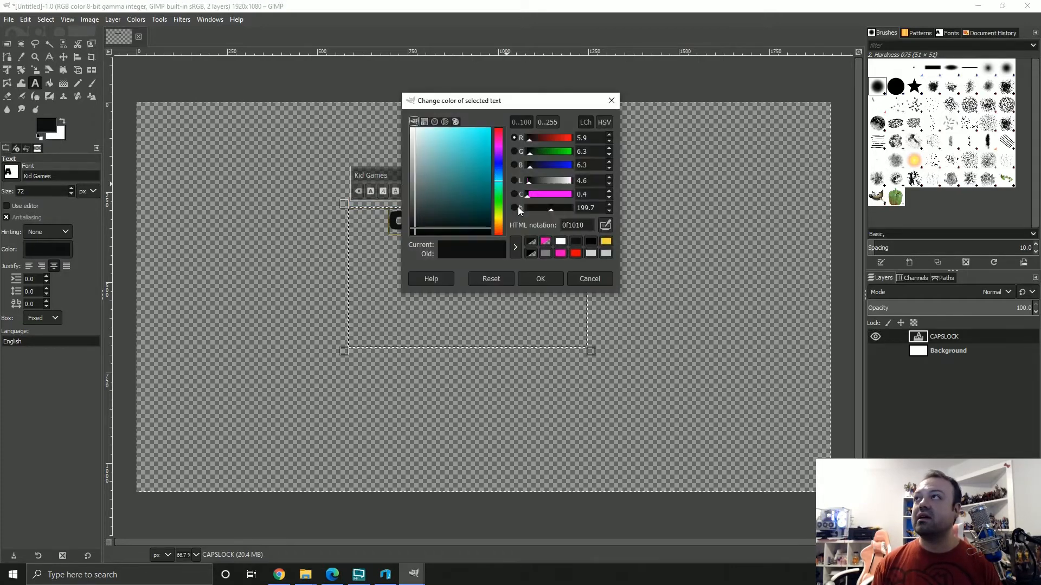
pyautogui.click(560, 242)
pyautogui.click(558, 276)
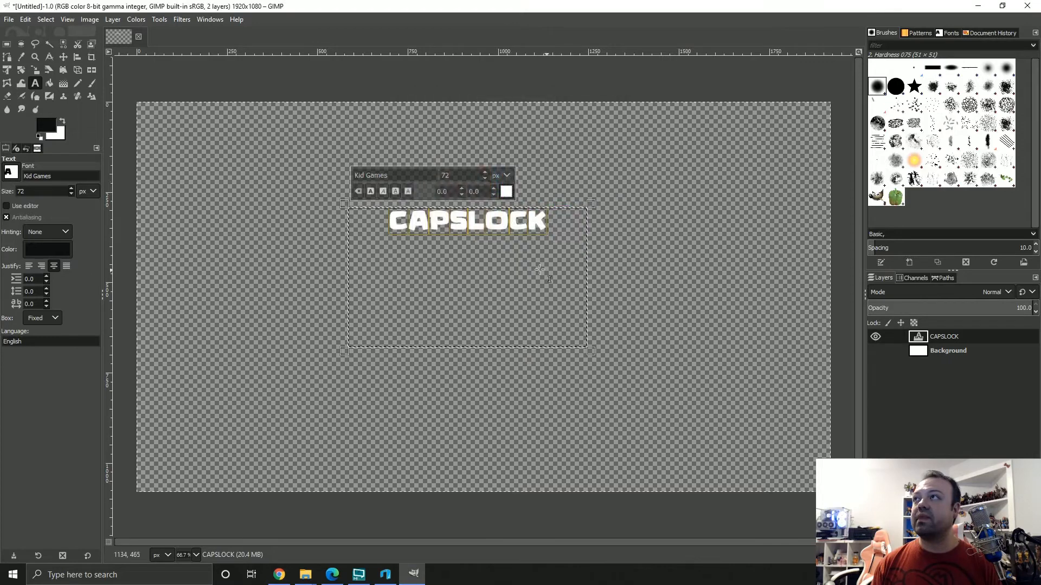
# Export the CAPSLOCK image to the Desktop as TEXT.png with the default PNG options
pyautogui.click(11, 21)
pyautogui.click(49, 191)
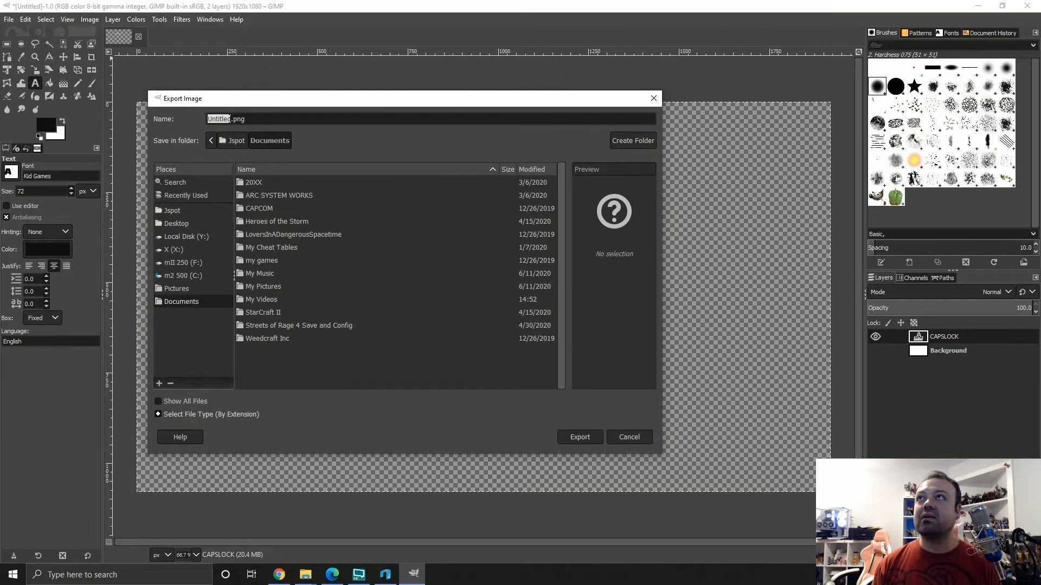
pyautogui.write('T')
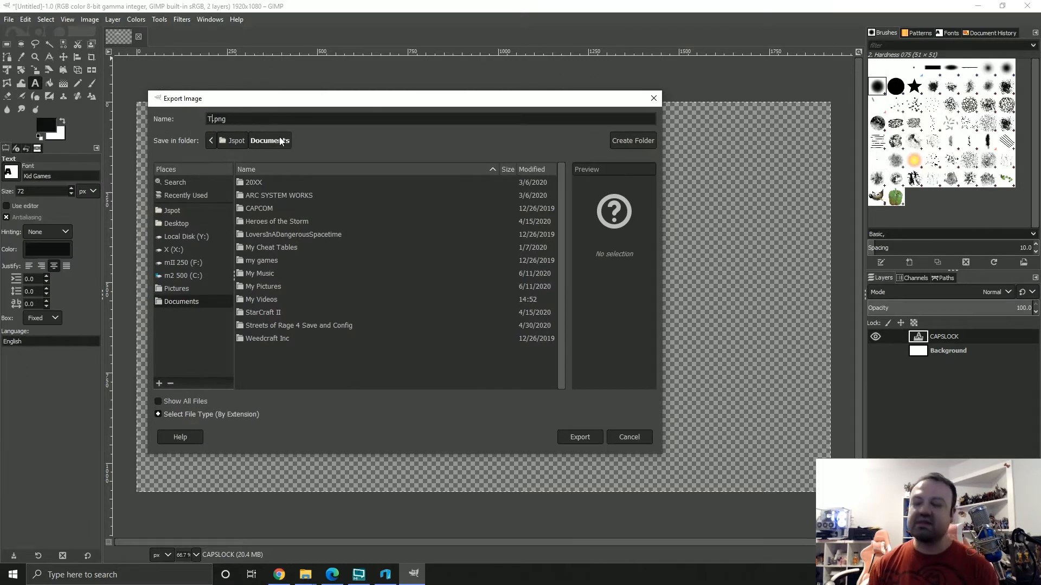
pyautogui.write('EXT')
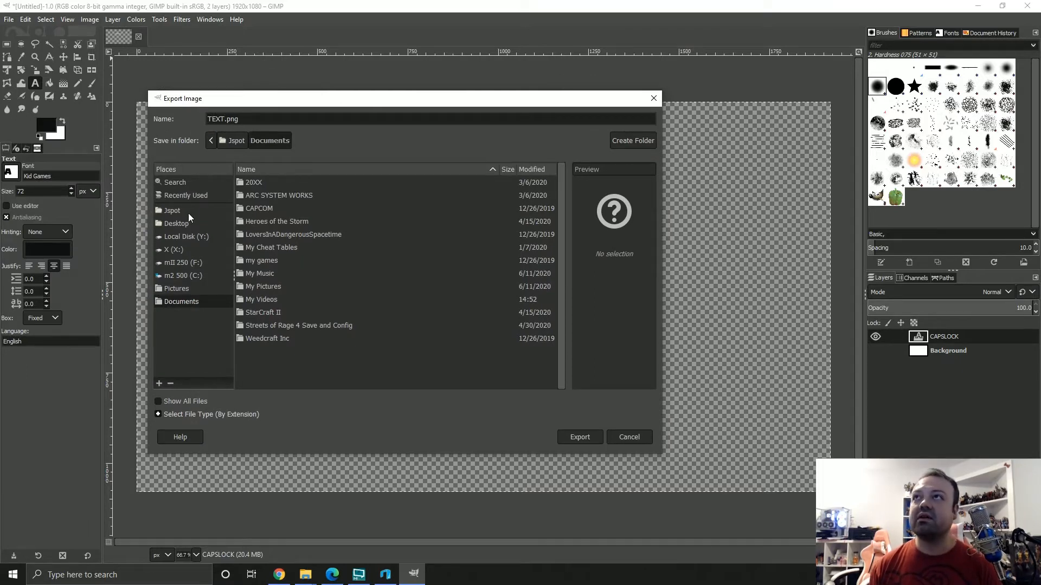
pyautogui.click(181, 224)
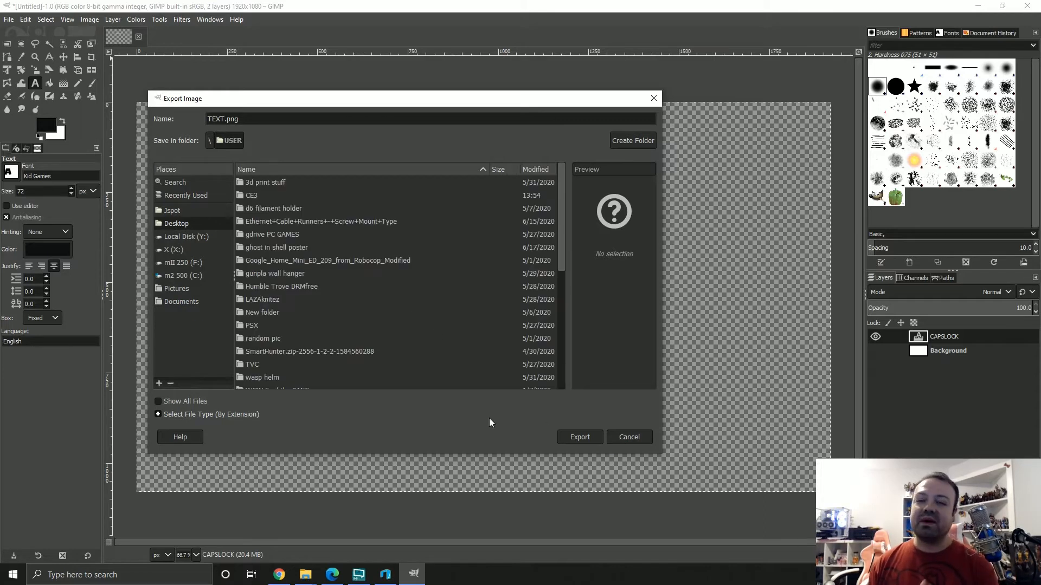
pyautogui.click(590, 436)
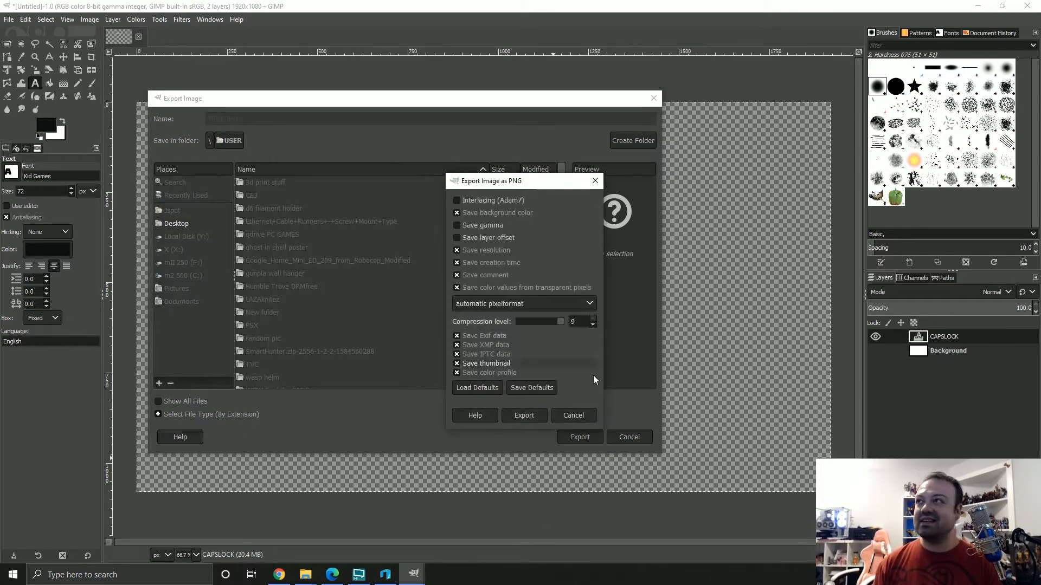
pyautogui.click(527, 413)
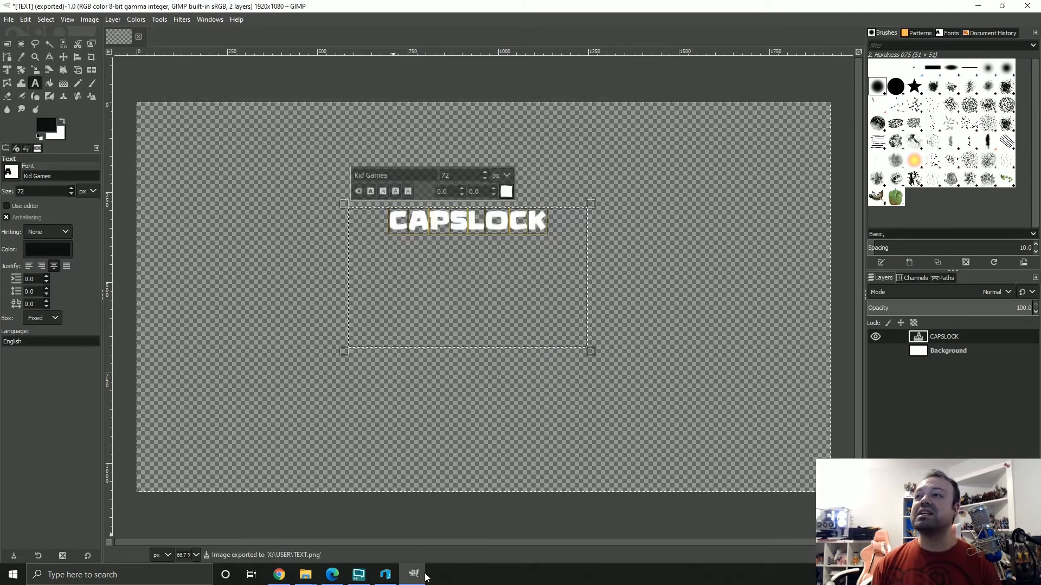
# Switch to 3D Builder and bring TEXT.png into the scene from the Desktop folder in File Explorer
pyautogui.click(977, 6)
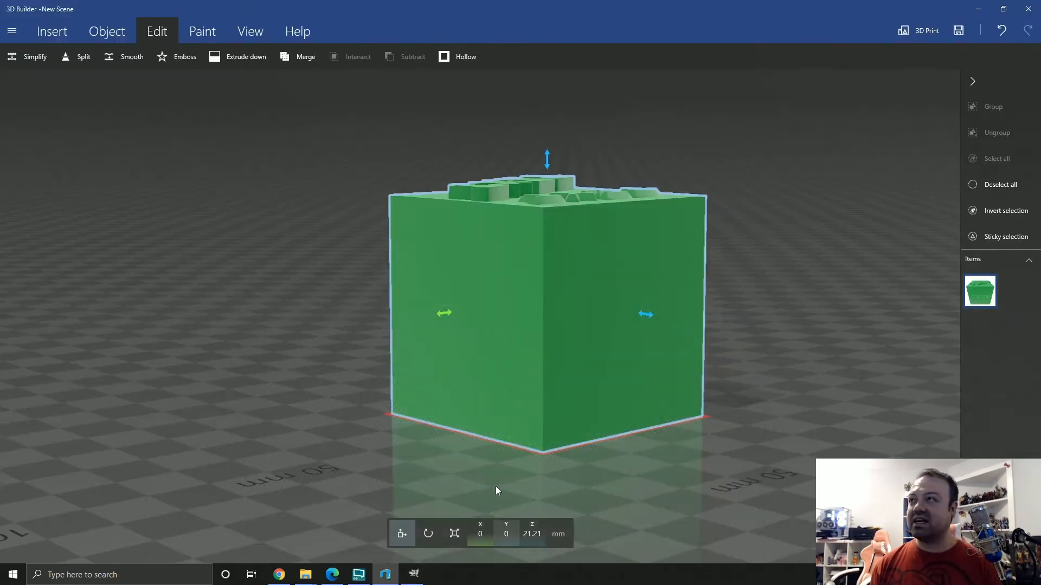
pyautogui.click(310, 582)
pyautogui.middleClick(305, 575)
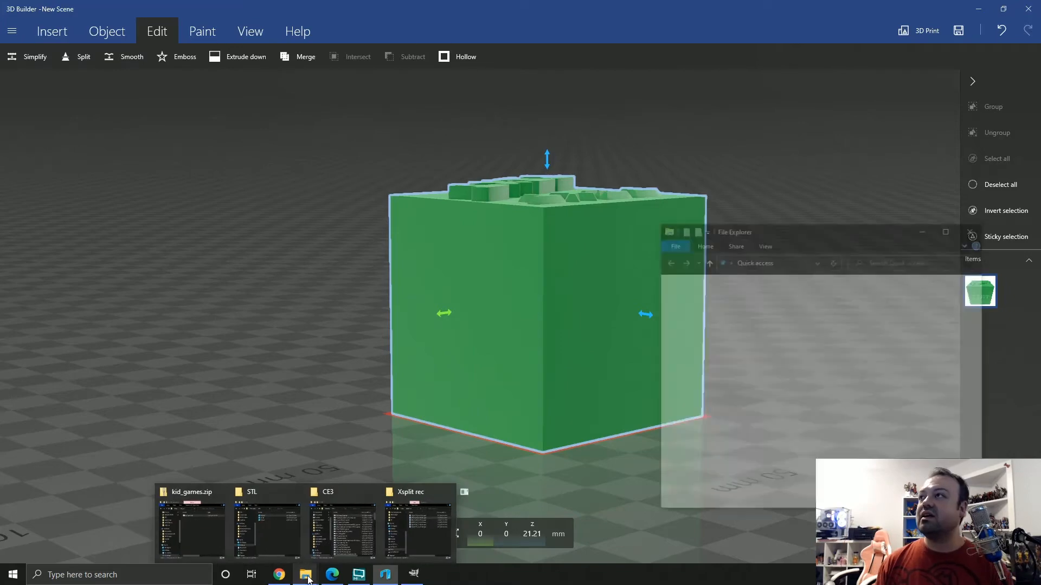
pyautogui.click(679, 311)
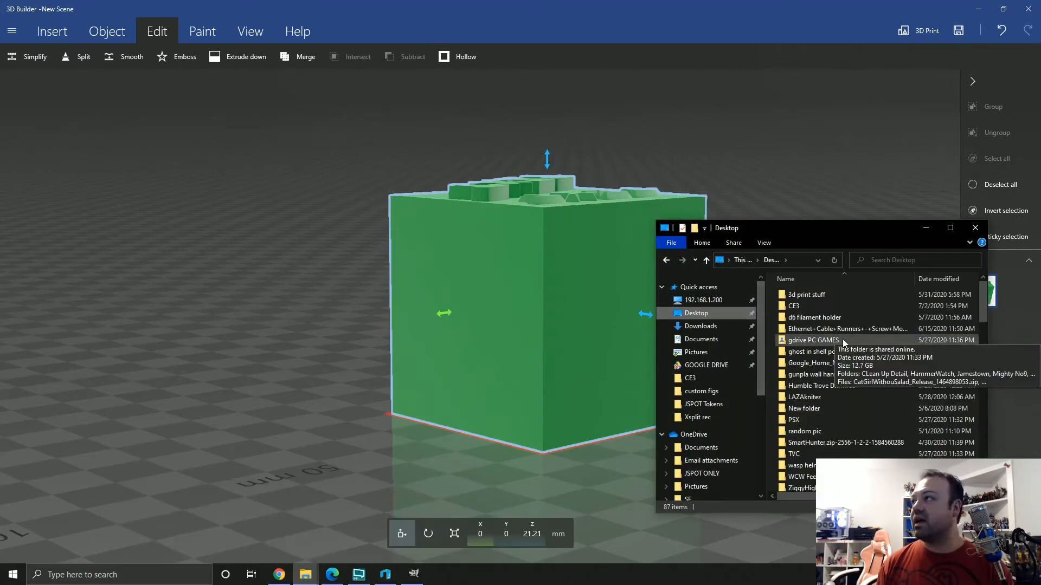
pyautogui.scroll(-5, 828, 363)
pyautogui.click(826, 367)
pyautogui.press('t')
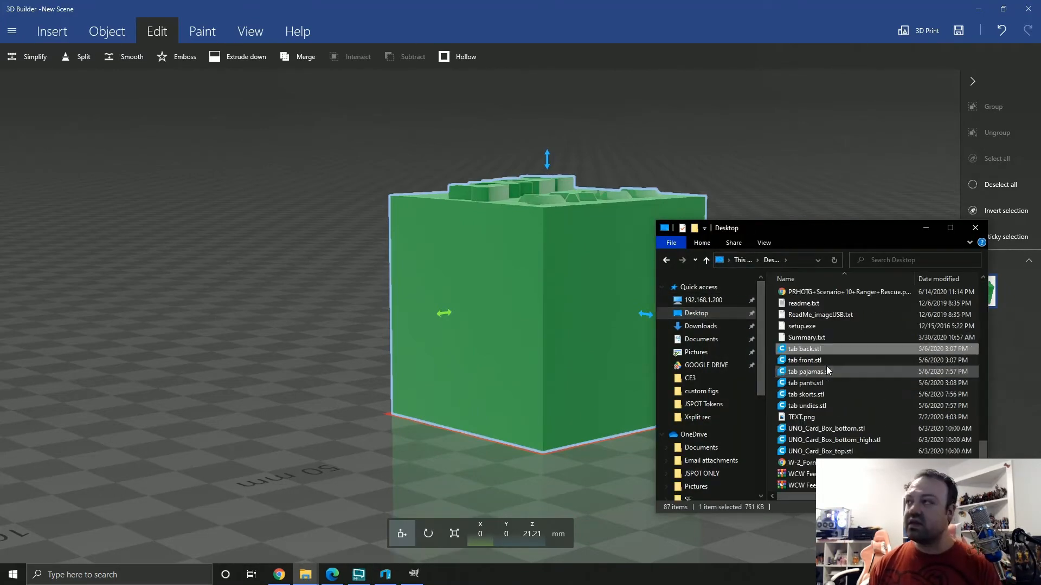
pyautogui.click(804, 418)
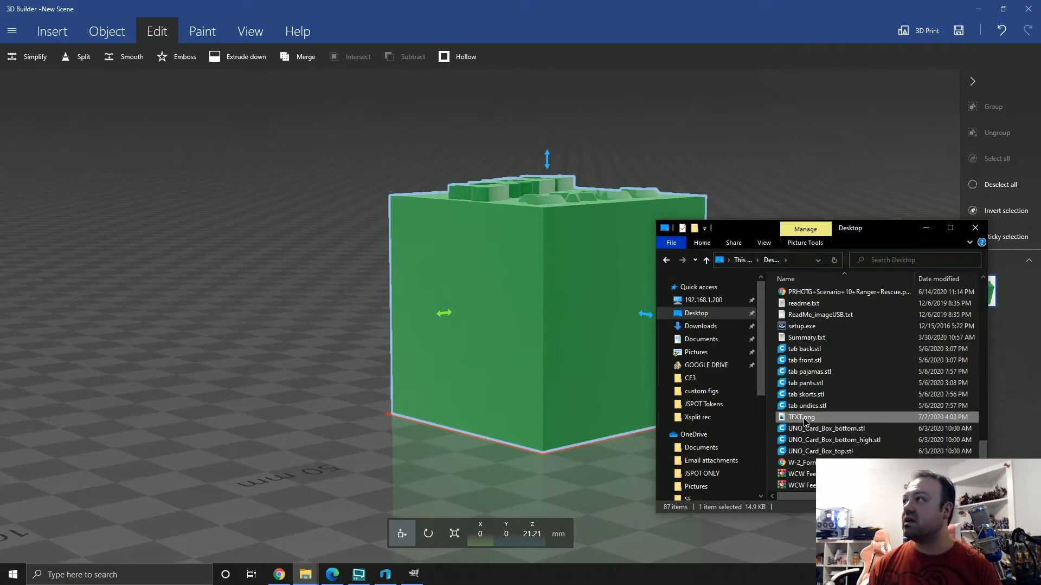
pyautogui.moveTo(803, 419); pyautogui.dragTo(294, 430)
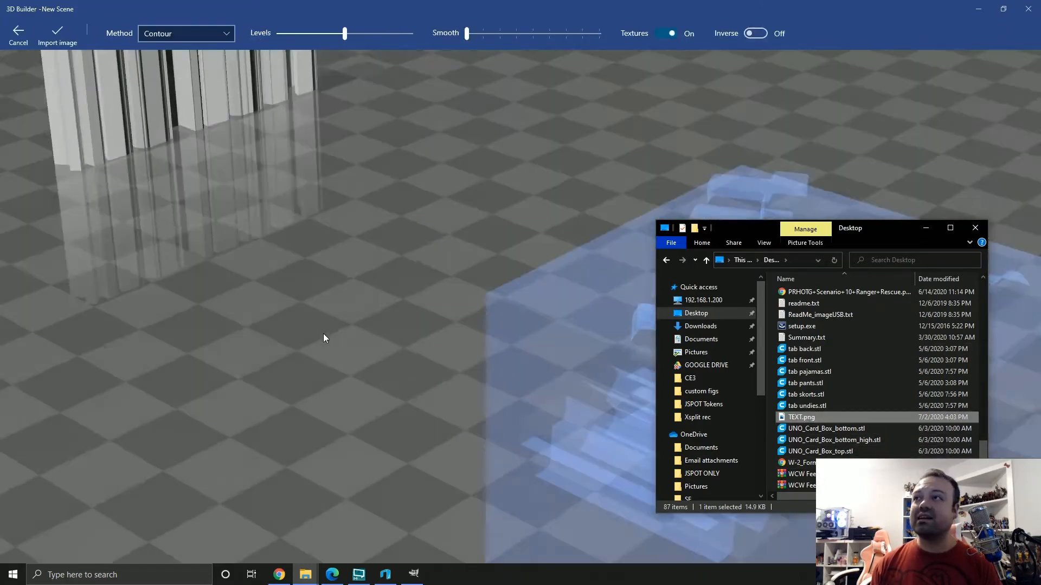
# Inspect the CAPSLOCK preview from several angles and import the image as a 3D object with the Contour method
pyautogui.scroll(-5, 509, 203)
pyautogui.moveTo(542, 220); pyautogui.dragTo(542, 352)
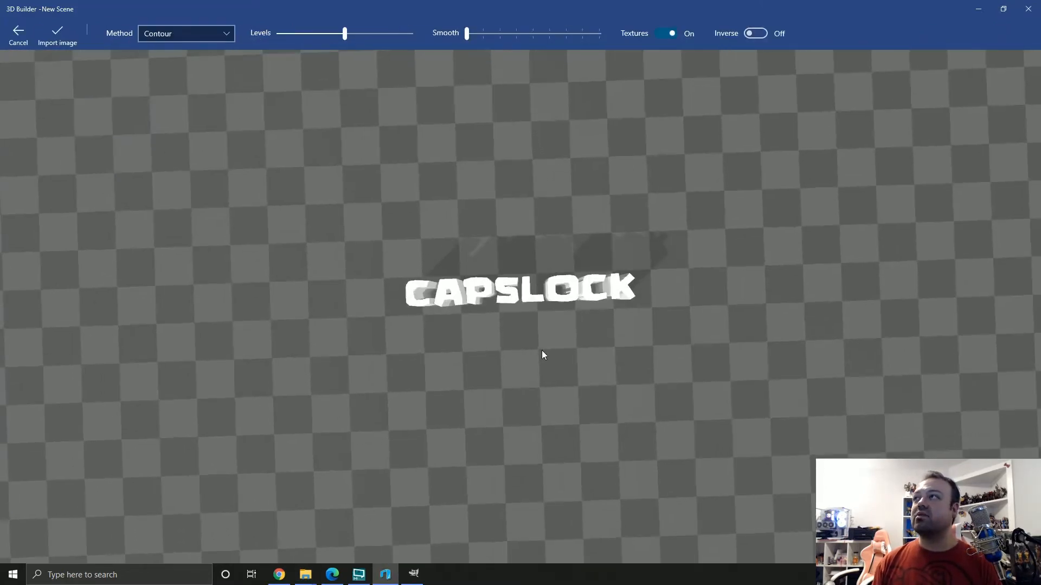
pyautogui.scroll(-2, 653, 308)
pyautogui.scroll(-5, 654, 309)
pyautogui.scroll(2, 650, 310)
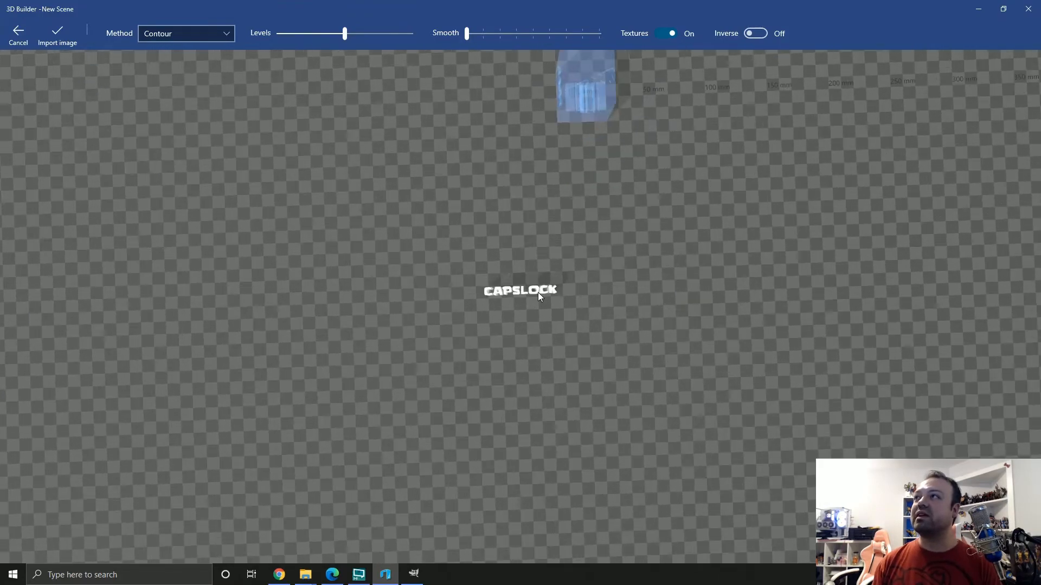
pyautogui.scroll(2, 549, 342)
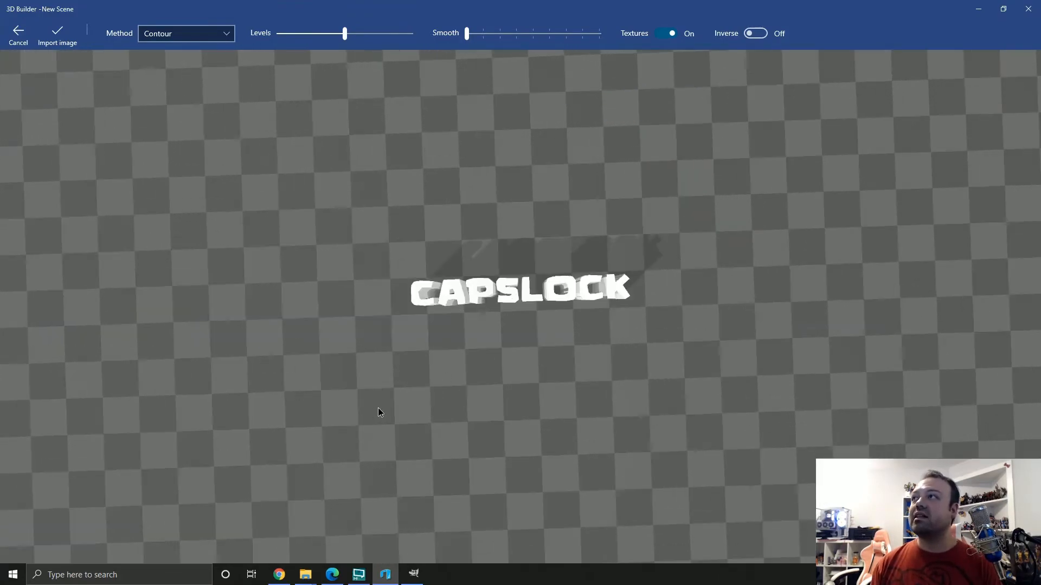
pyautogui.moveTo(379, 414); pyautogui.dragTo(714, 239)
pyautogui.moveTo(353, 275); pyautogui.dragTo(178, 129)
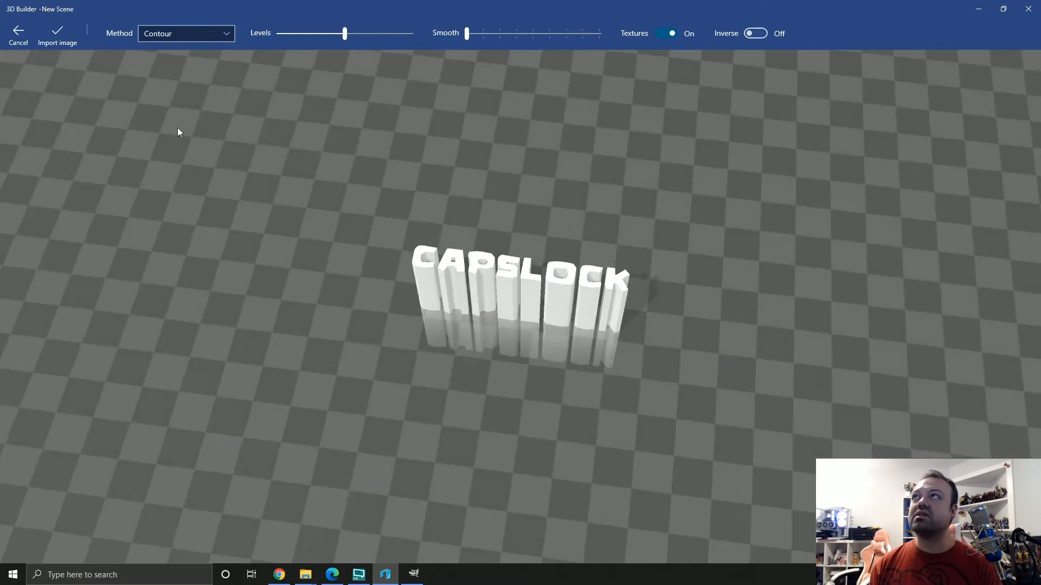
pyautogui.click(75, 41)
# Move the CAPSLOCK text beside the cube, to about X 73.48 and Y 3.43 mm
pyautogui.moveTo(201, 315); pyautogui.dragTo(557, 321)
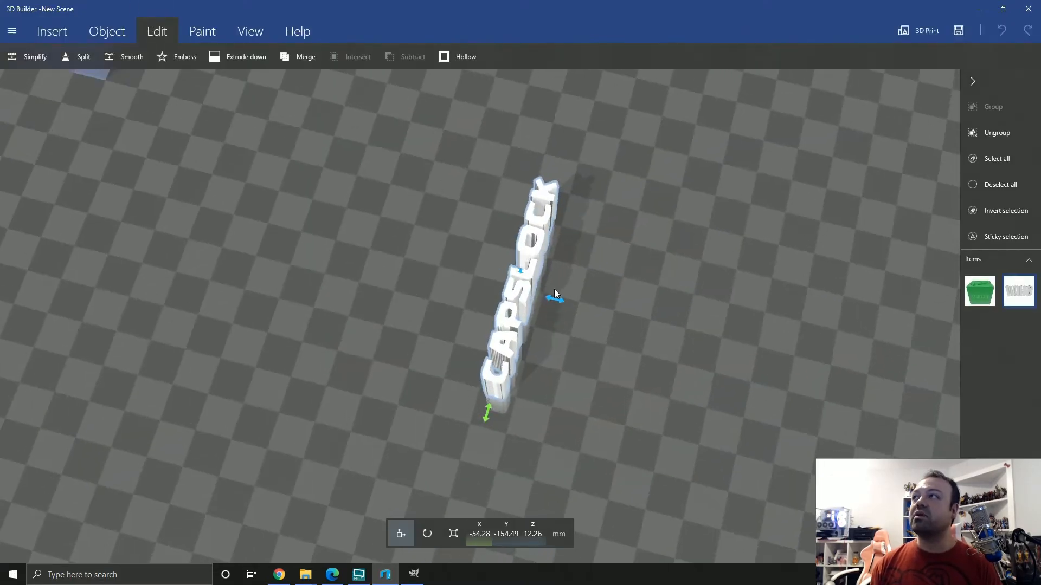
pyautogui.moveTo(542, 241); pyautogui.dragTo(11, 95)
pyautogui.scroll(-5, 220, 144)
pyautogui.moveTo(416, 217); pyautogui.dragTo(173, 325)
pyautogui.moveTo(520, 199); pyautogui.dragTo(651, 219)
pyautogui.moveTo(477, 206); pyautogui.dragTo(428, 413, button='right')
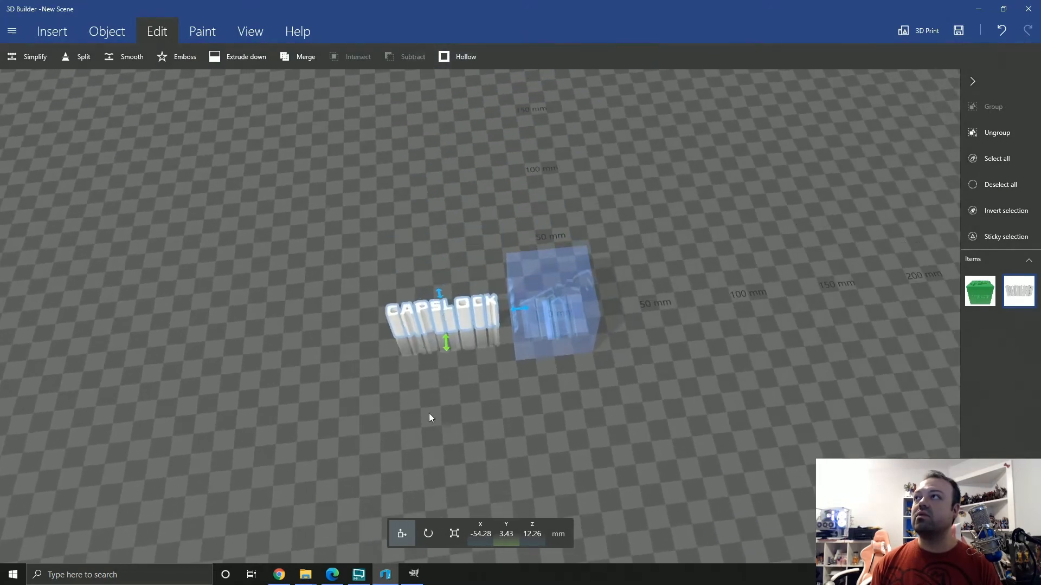
pyautogui.moveTo(530, 325); pyautogui.dragTo(593, 309, button='right')
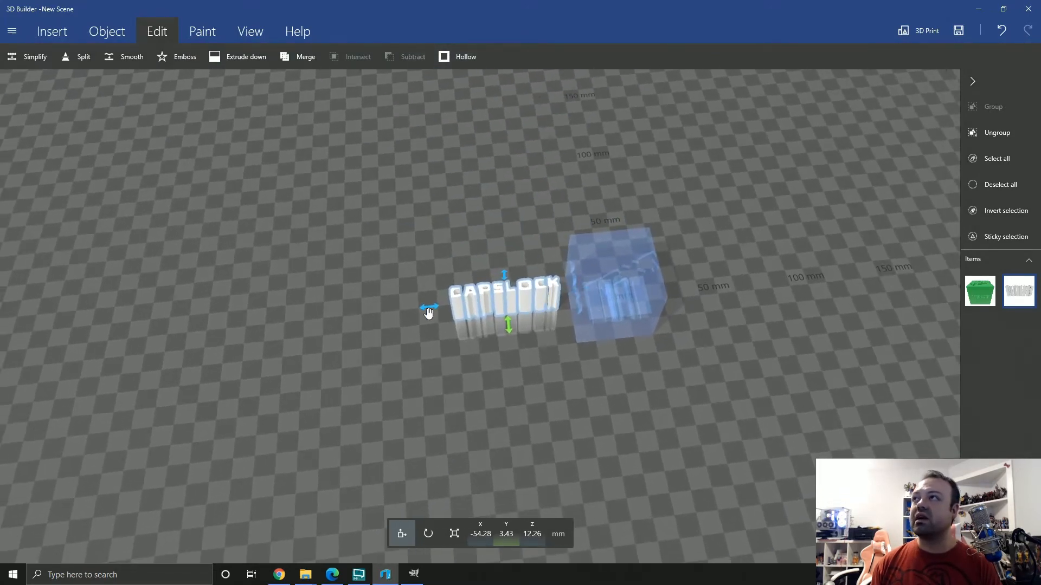
pyautogui.moveTo(427, 311); pyautogui.dragTo(678, 290)
pyautogui.moveTo(805, 285); pyautogui.dragTo(598, 311, button='right')
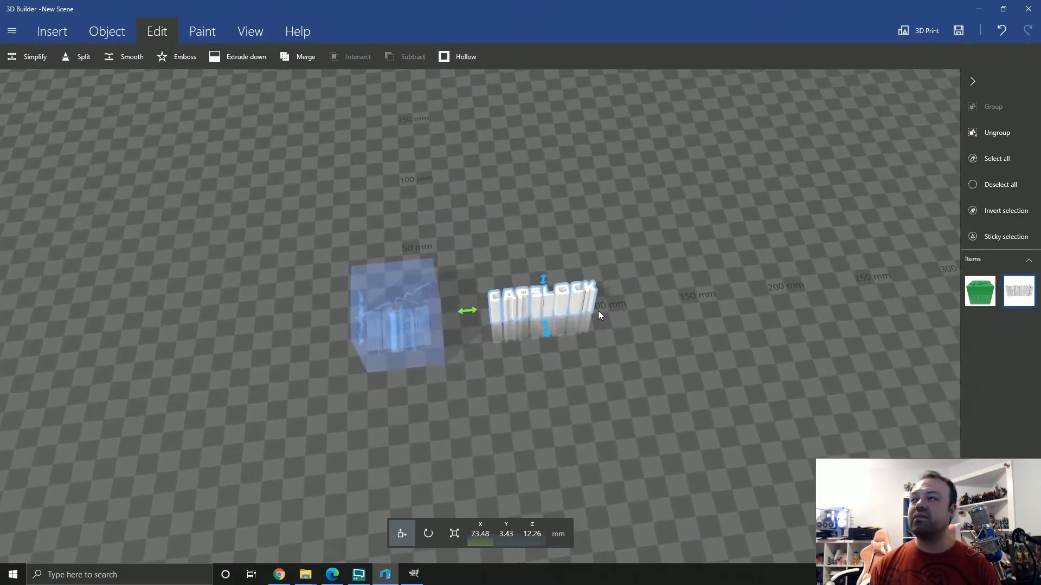
# Scale the CAPSLOCK text down vertically to a height of about 10 mm
pyautogui.scroll(3, 594, 317)
pyautogui.scroll(2, 590, 324)
pyautogui.moveTo(438, 471); pyautogui.dragTo(556, 372)
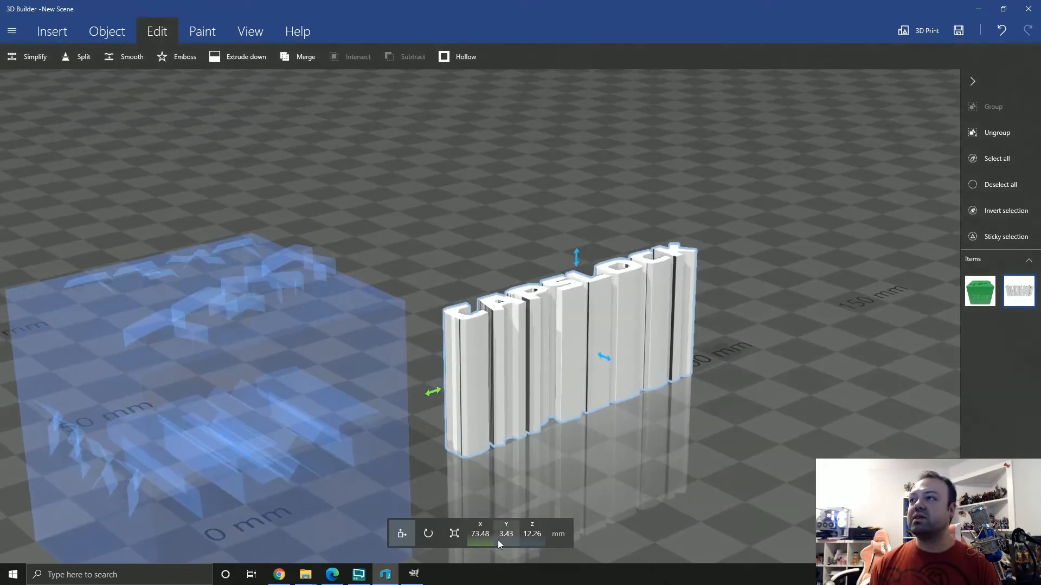
pyautogui.click(451, 541)
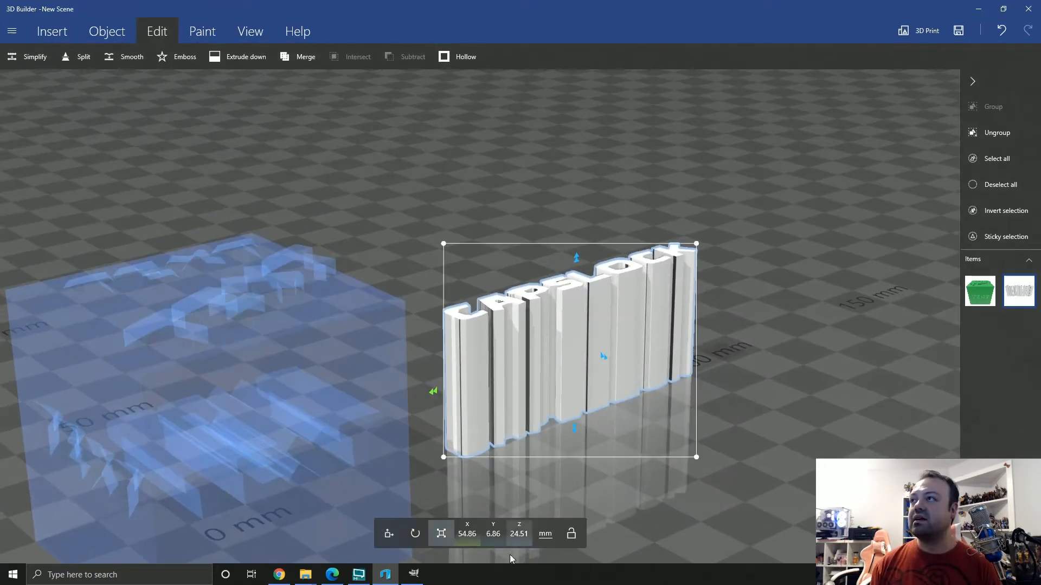
pyautogui.moveTo(577, 259); pyautogui.dragTo(576, 337)
pyautogui.moveTo(708, 291); pyautogui.dragTo(316, 488)
# Rotate the CAPSLOCK text to 90° yaw and 90° roll so it stands upright
pyautogui.click(414, 534)
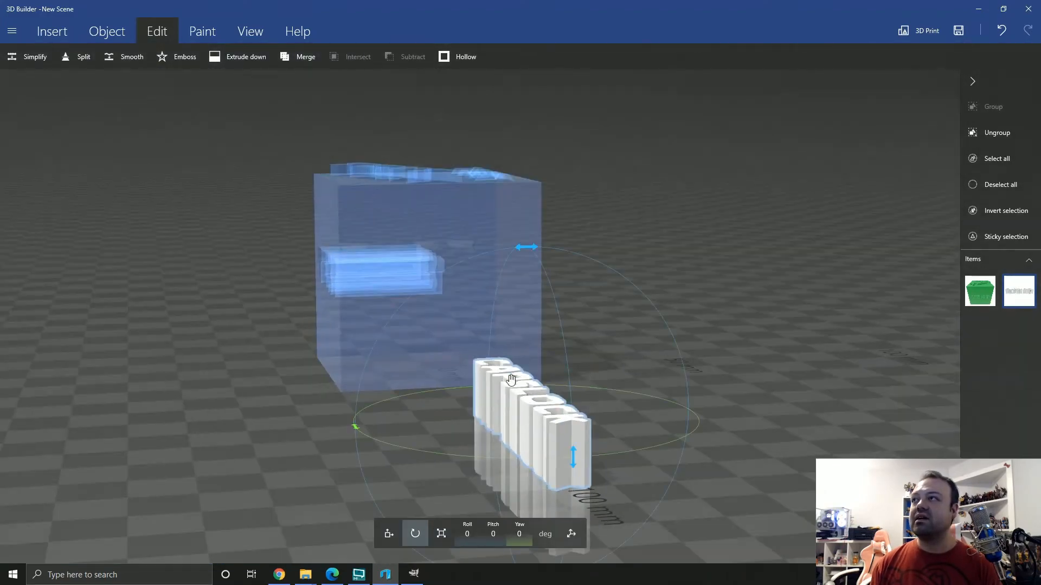
pyautogui.moveTo(353, 433); pyautogui.dragTo(531, 442)
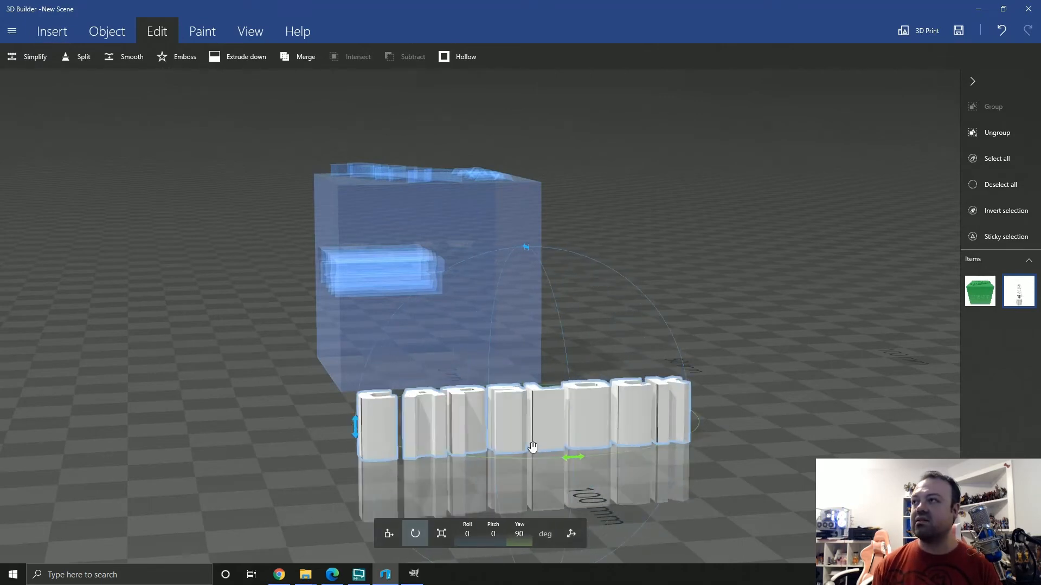
pyautogui.moveTo(528, 251); pyautogui.dragTo(549, 308)
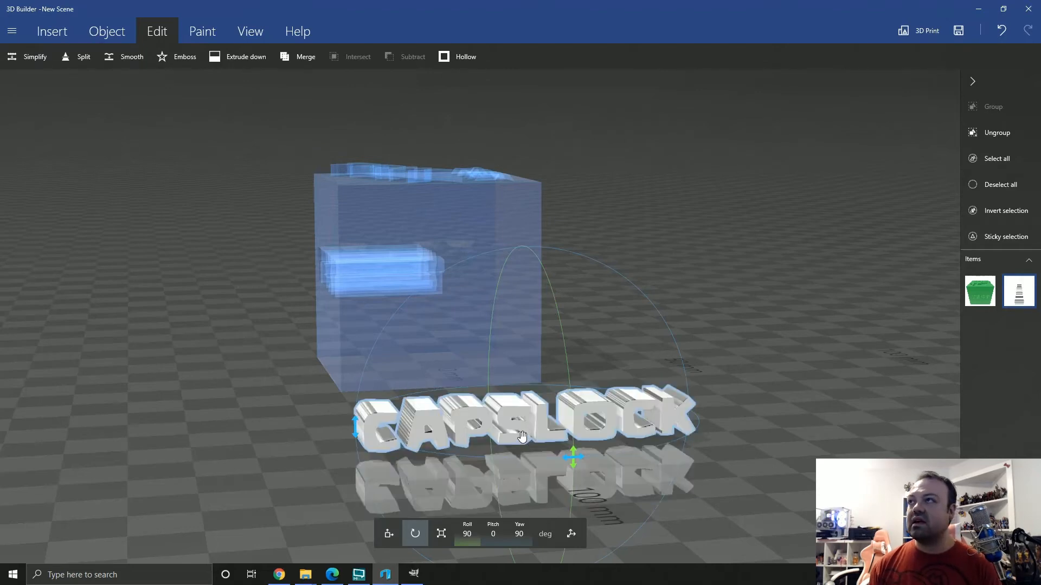
# Raise the text to about Z 25.55 mm and move it into the cube's side face, to about X 14.99 mm
pyautogui.moveTo(507, 400); pyautogui.dragTo(465, 296)
pyautogui.moveTo(422, 409); pyautogui.dragTo(357, 431)
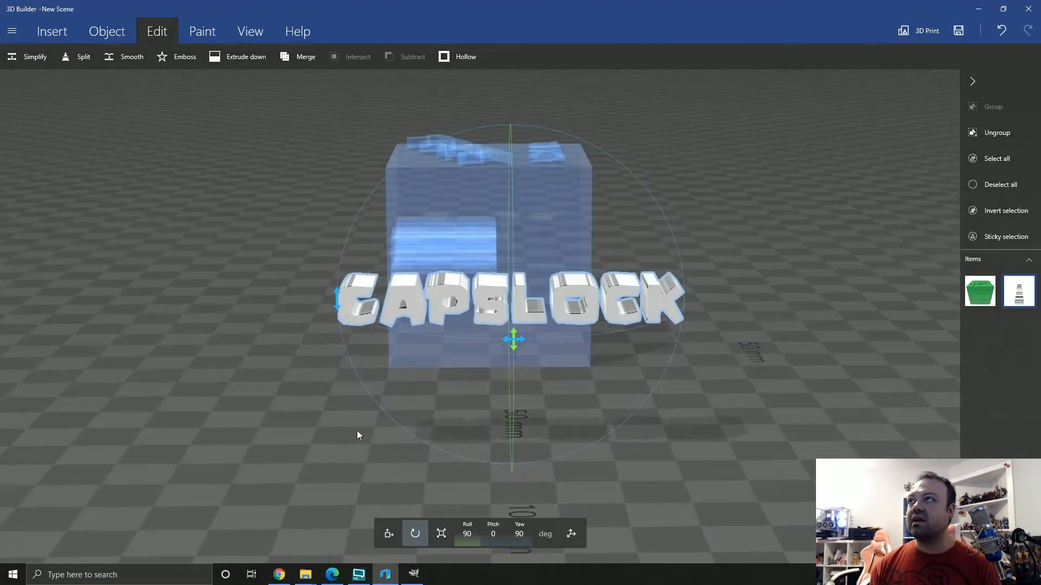
pyautogui.click(388, 534)
pyautogui.moveTo(518, 310); pyautogui.dragTo(519, 258)
pyautogui.moveTo(518, 347); pyautogui.dragTo(525, 486)
pyautogui.moveTo(559, 319); pyautogui.dragTo(575, 577, button='right')
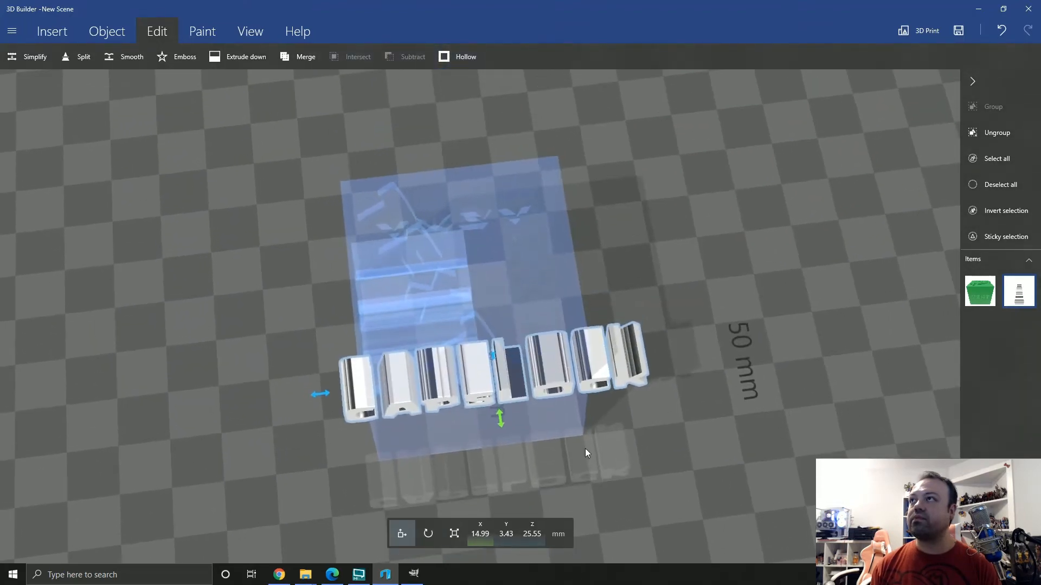
pyautogui.moveTo(584, 448); pyautogui.dragTo(625, 562)
# Select the cube to check the overlap, and pull the CAPSLOCK text outward to about X 18.85 mm
pyautogui.click(516, 200)
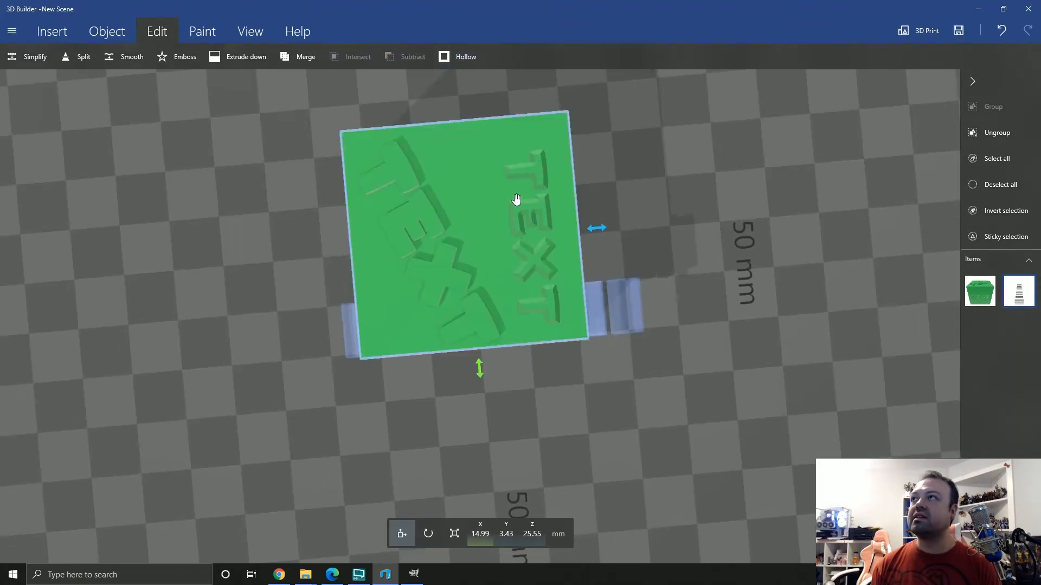
pyautogui.click(597, 322)
pyautogui.moveTo(488, 273); pyautogui.dragTo(492, 299)
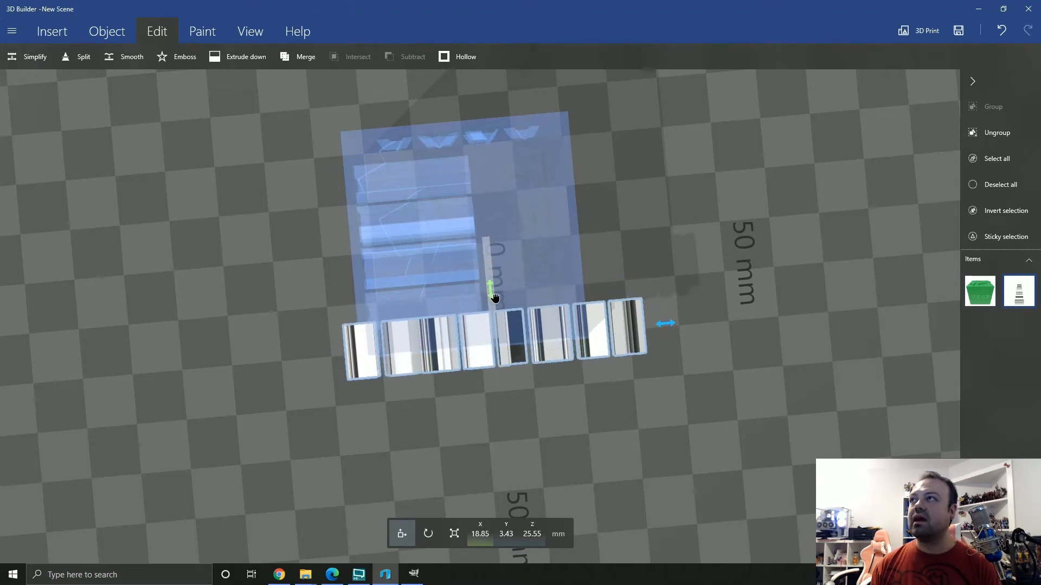
# Scale the CAPSLOCK text proportionally to about 31.21 x 3.9 x 5.69 mm so it fits within the cube's face
pyautogui.moveTo(625, 426); pyautogui.dragTo(603, 249)
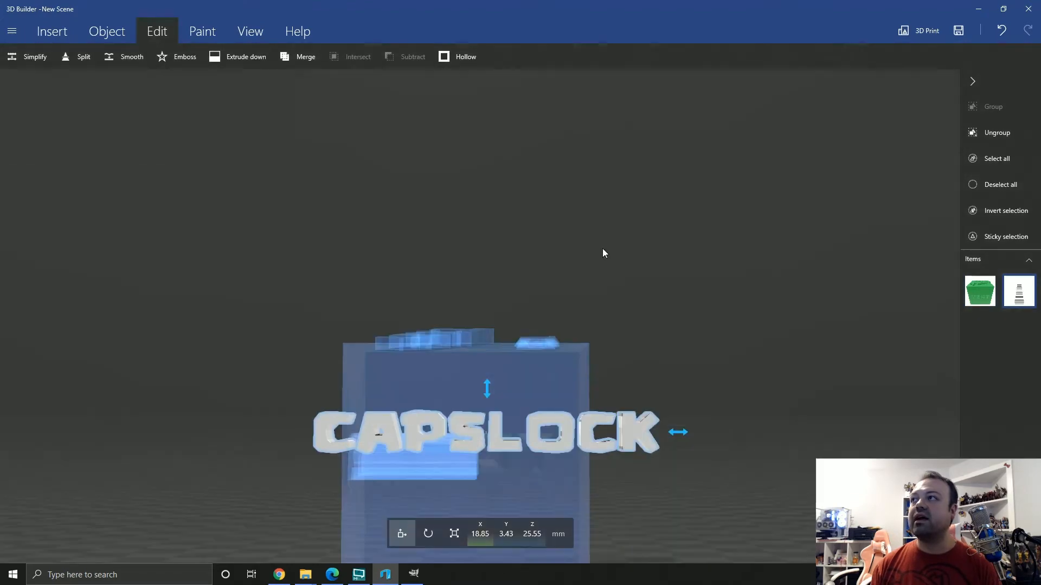
pyautogui.click(461, 538)
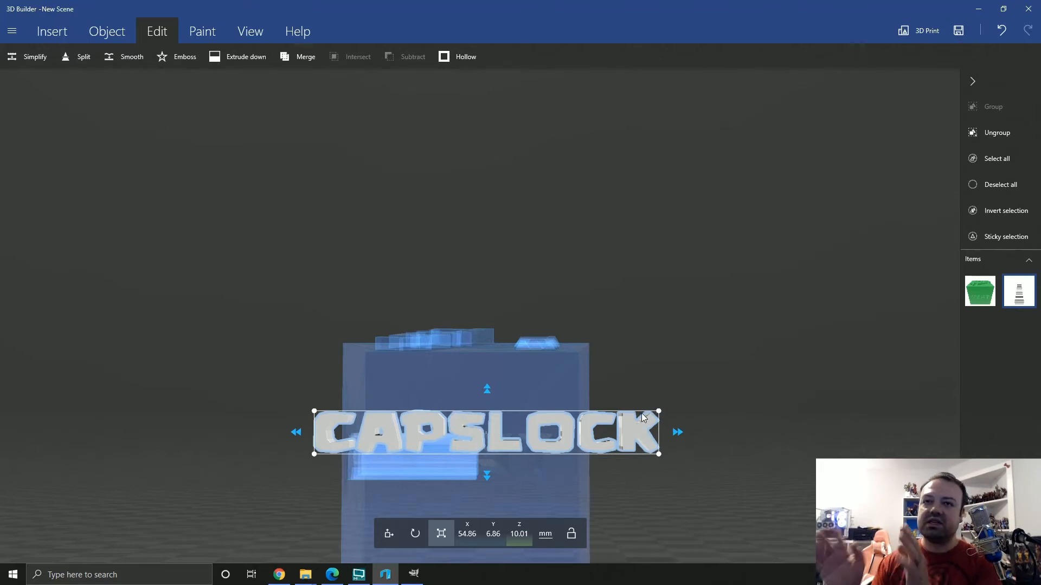
pyautogui.moveTo(660, 408); pyautogui.dragTo(527, 452)
pyautogui.scroll(-1, 521, 474)
pyautogui.moveTo(522, 475); pyautogui.dragTo(497, 493, button='right')
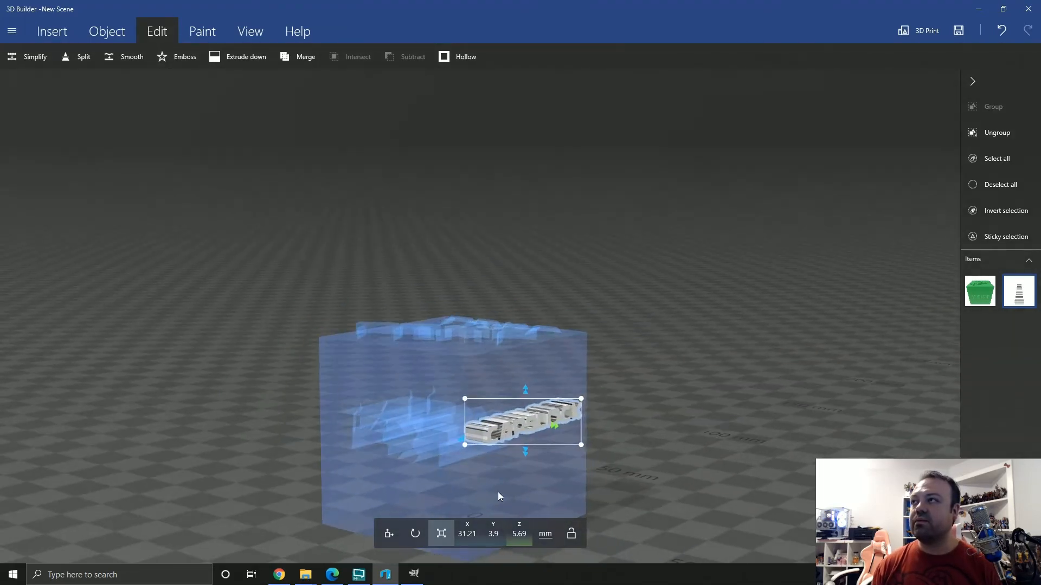
# Paste a copy of the CAPSLOCK text, and select the cube to check the lettering on its side face
pyautogui.hotkey('ctrl', 'v')
pyautogui.moveTo(745, 445); pyautogui.dragTo(533, 452)
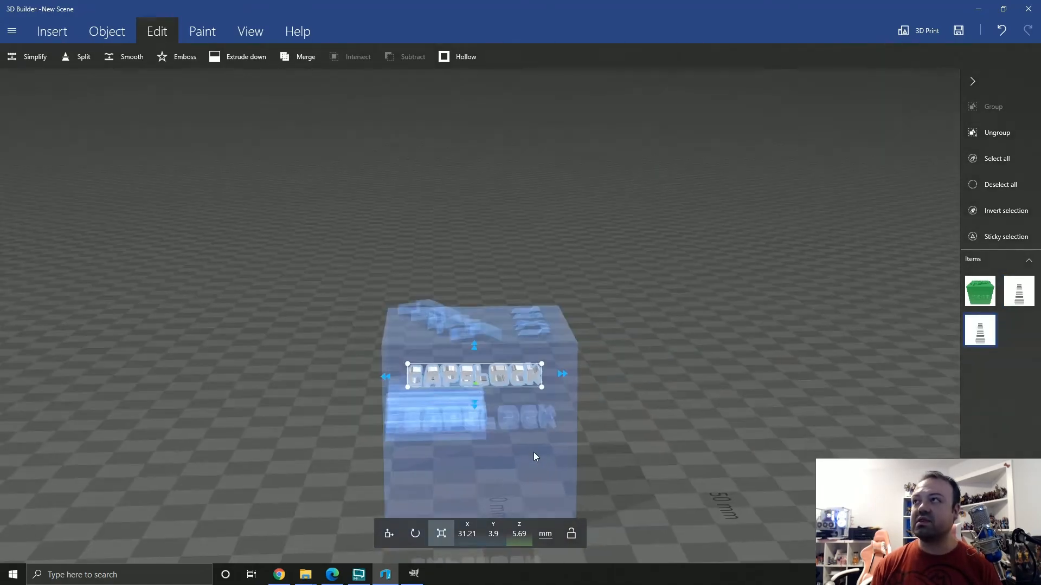
pyautogui.moveTo(242, 401); pyautogui.dragTo(282, 485, button='right')
pyautogui.moveTo(642, 492); pyautogui.dragTo(518, 422, button='right')
pyautogui.click(518, 422)
pyautogui.moveTo(623, 470); pyautogui.dragTo(453, 467, button='right')
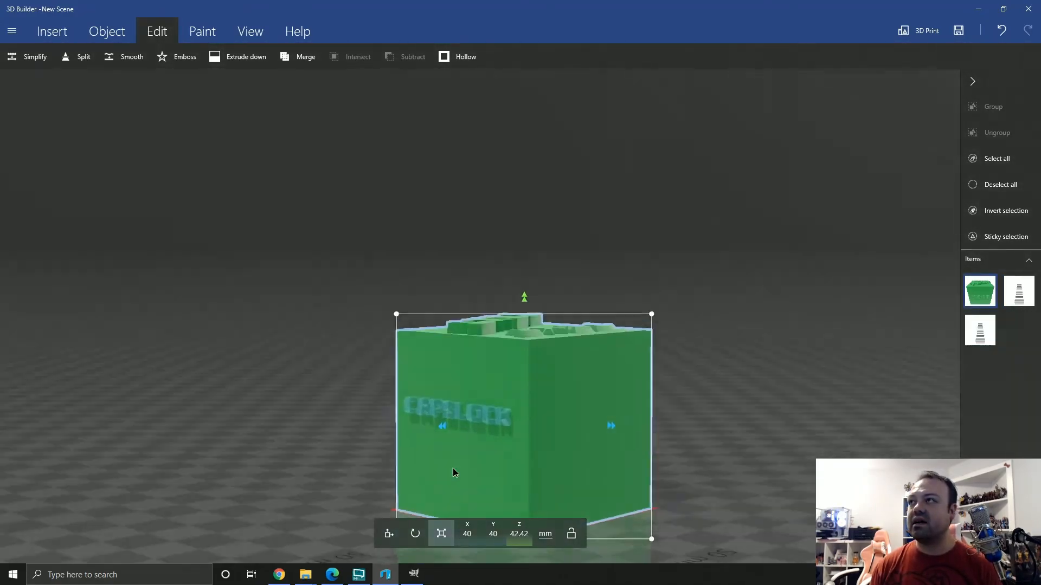
pyautogui.moveTo(303, 369); pyautogui.dragTo(372, 458)
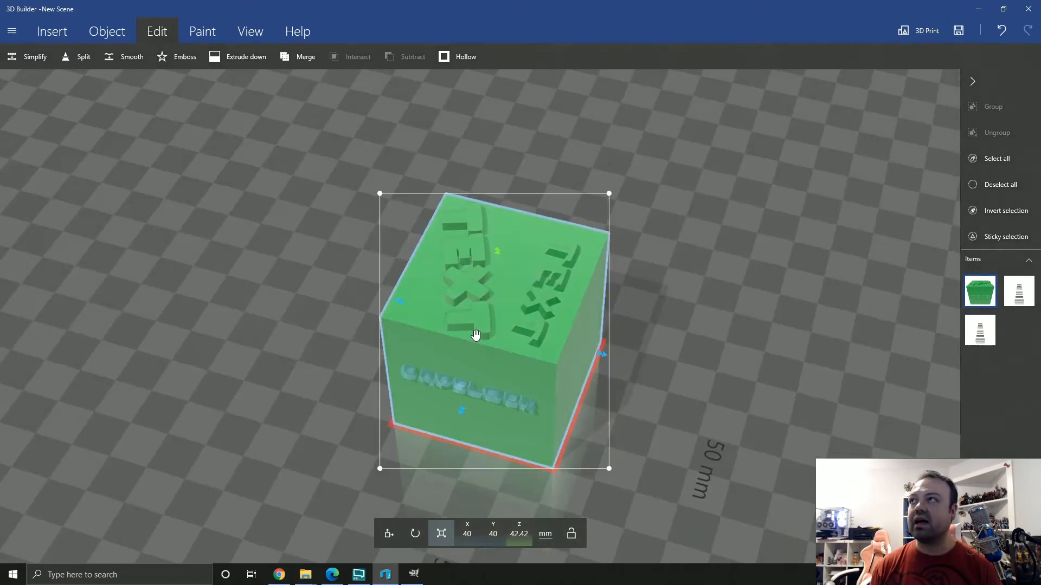
# Select the CAPSLOCK text on the cube's side face and reduce its depth to about 3.79 mm
pyautogui.moveTo(202, 531); pyautogui.dragTo(351, 344)
pyautogui.click(476, 432)
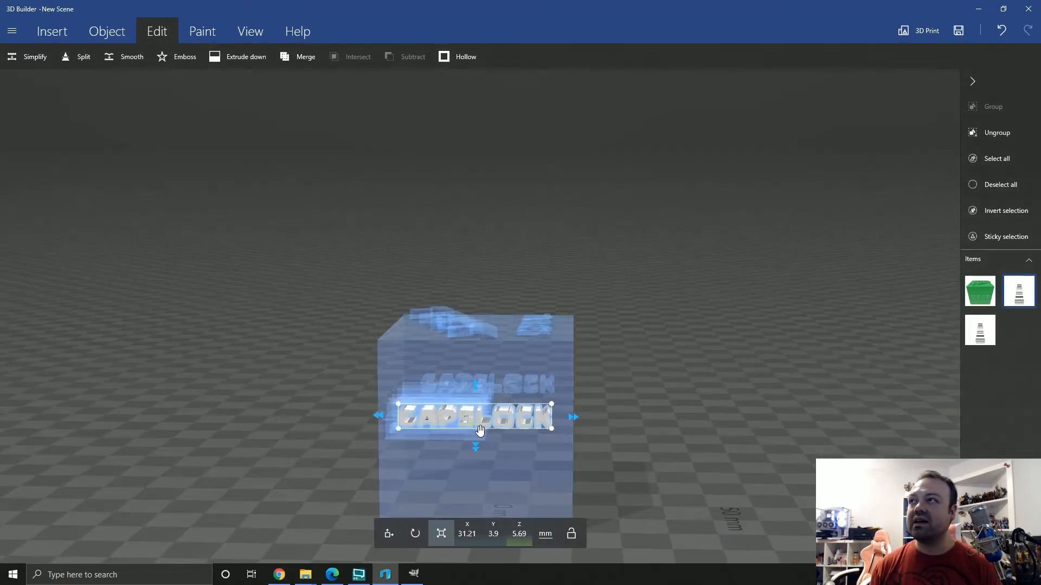
pyautogui.moveTo(528, 449); pyautogui.dragTo(236, 427)
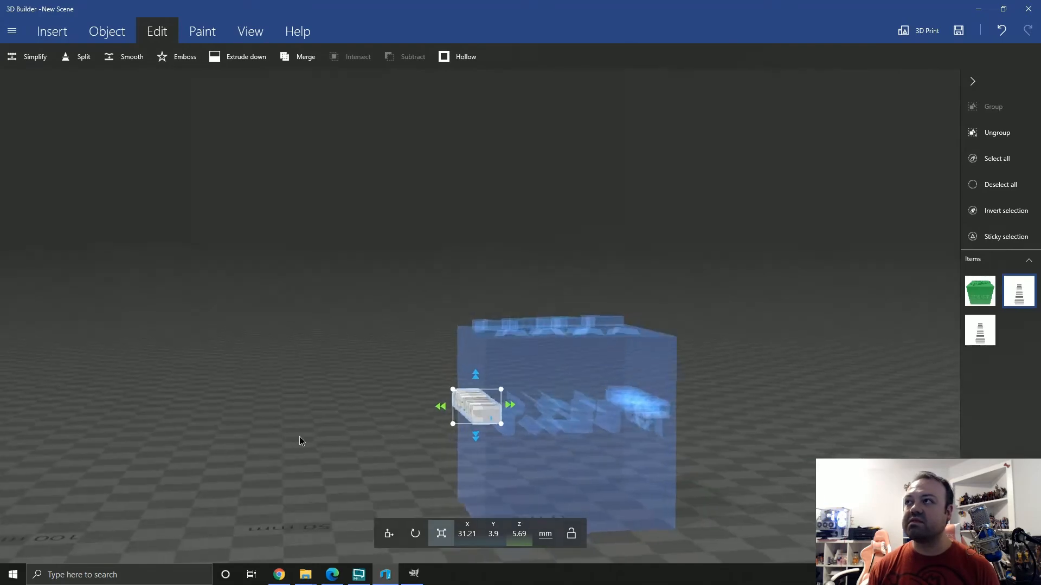
pyautogui.moveTo(299, 437); pyautogui.dragTo(446, 406)
pyautogui.moveTo(485, 452); pyautogui.dragTo(755, 535)
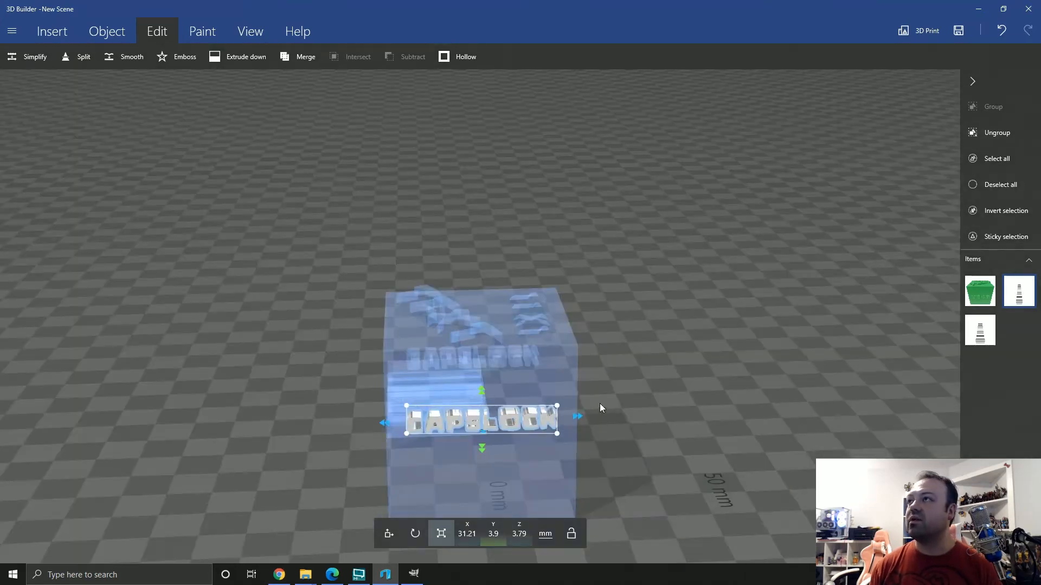
# Select the CAPSLOCK text together with the cube and group them into one object
pyautogui.click(531, 385)
pyautogui.click(488, 422)
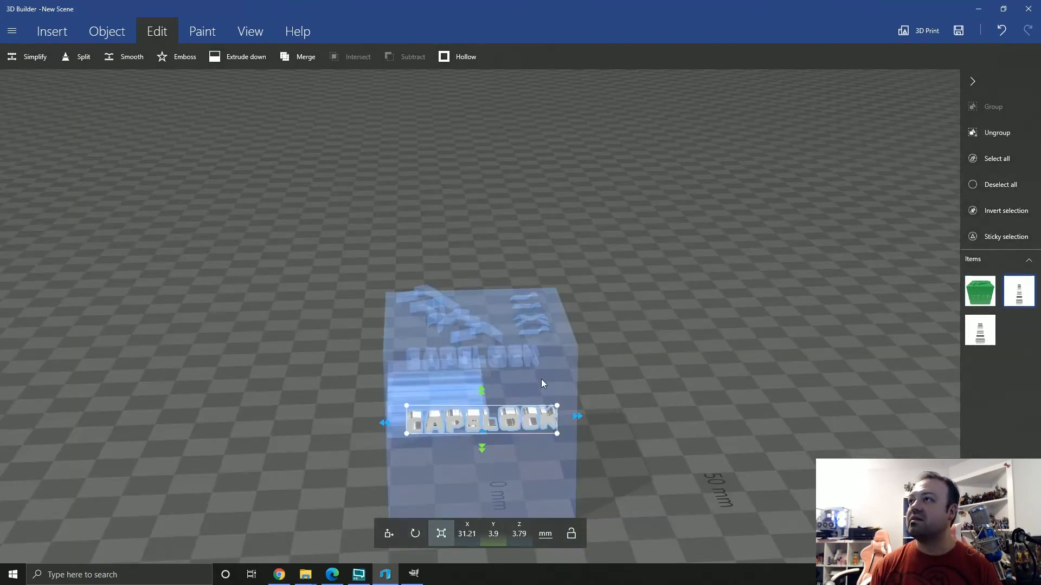
pyautogui.keyDown('ctrl'); pyautogui.click(541, 379); pyautogui.keyUp('ctrl')
pyautogui.click(992, 108)
pyautogui.moveTo(227, 475); pyautogui.dragTo(317, 388)
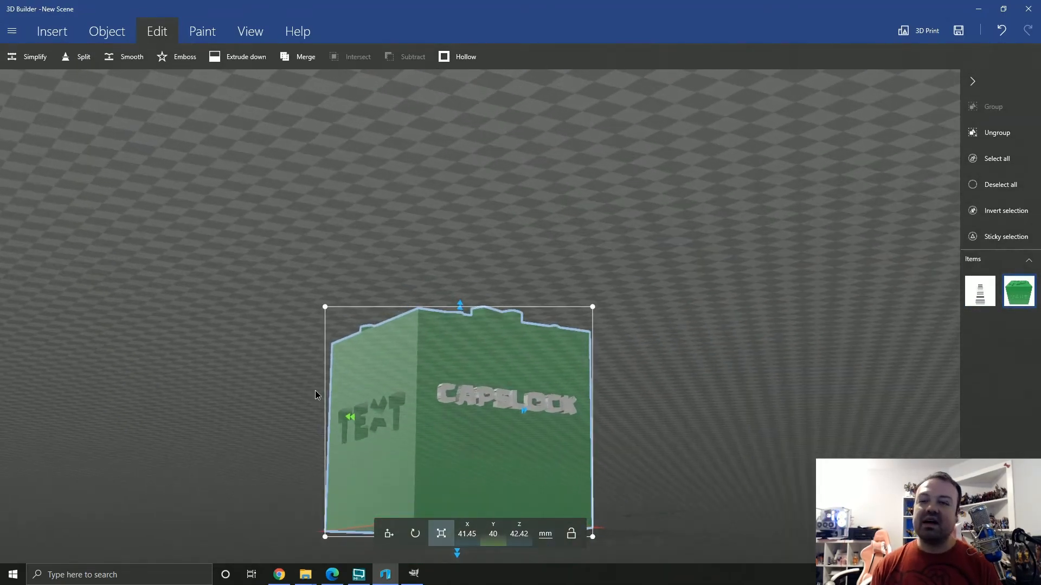
pyautogui.moveTo(109, 456); pyautogui.dragTo(73, 500)
pyautogui.moveTo(720, 417); pyautogui.dragTo(370, 415)
# Paste another copy of the CAPSLOCK text and pull it out of the cube's face to about X 29.61 mm
pyautogui.hotkey('ctrl', 'v')
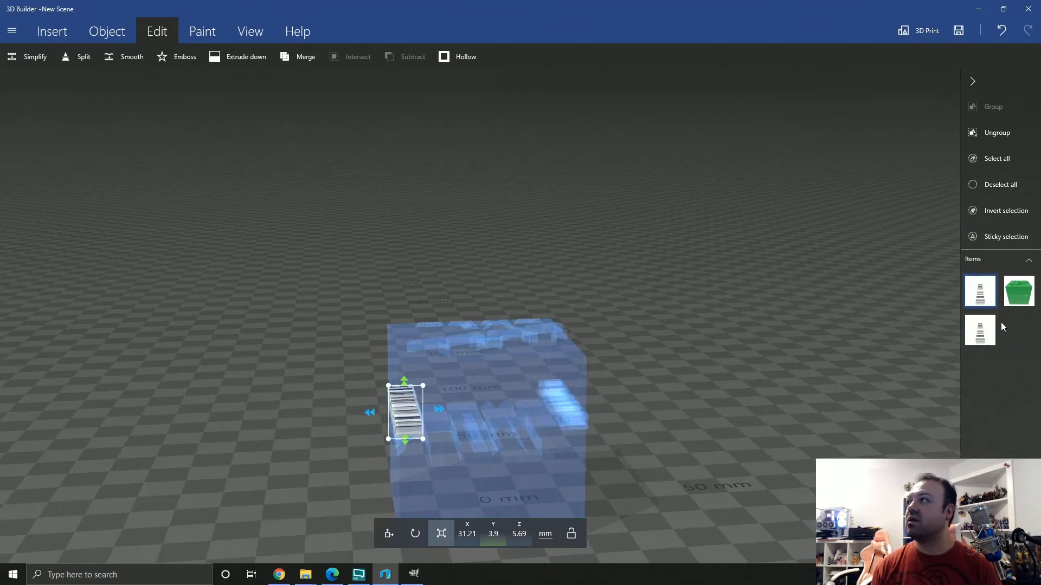
pyautogui.click(387, 537)
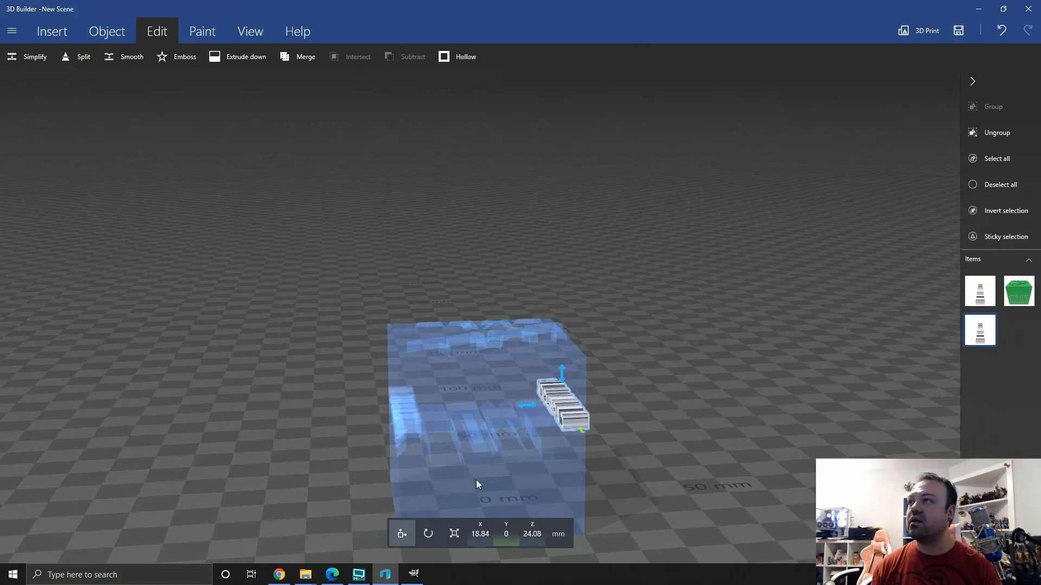
pyautogui.moveTo(529, 405); pyautogui.dragTo(408, 465)
pyautogui.click(569, 425)
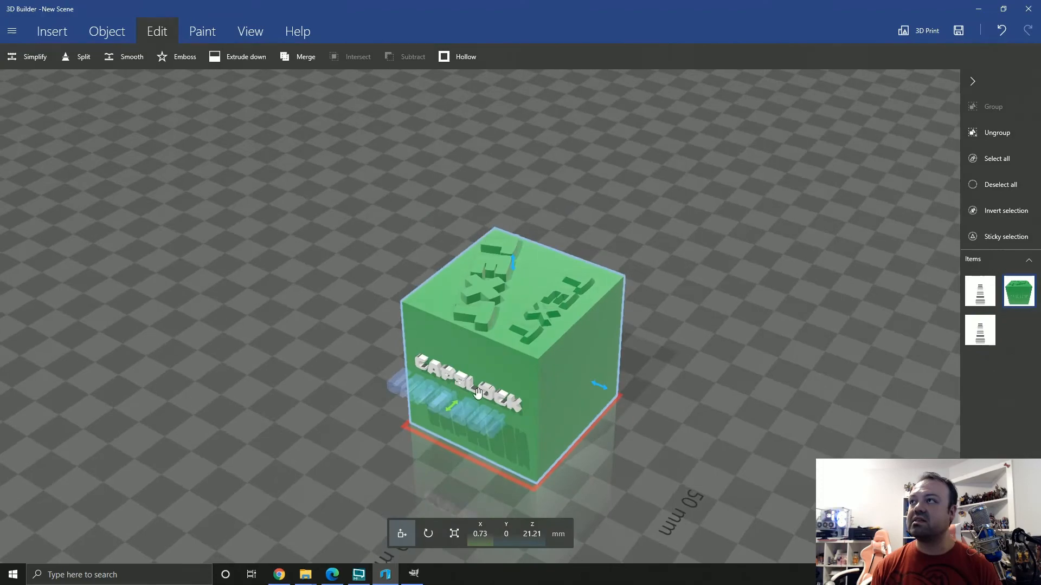
pyautogui.moveTo(555, 440); pyautogui.dragTo(190, 365)
# Select the CAPSLOCK copy on the cube's opposite side and rotate it to a yaw of 180 degrees
pyautogui.click(637, 434)
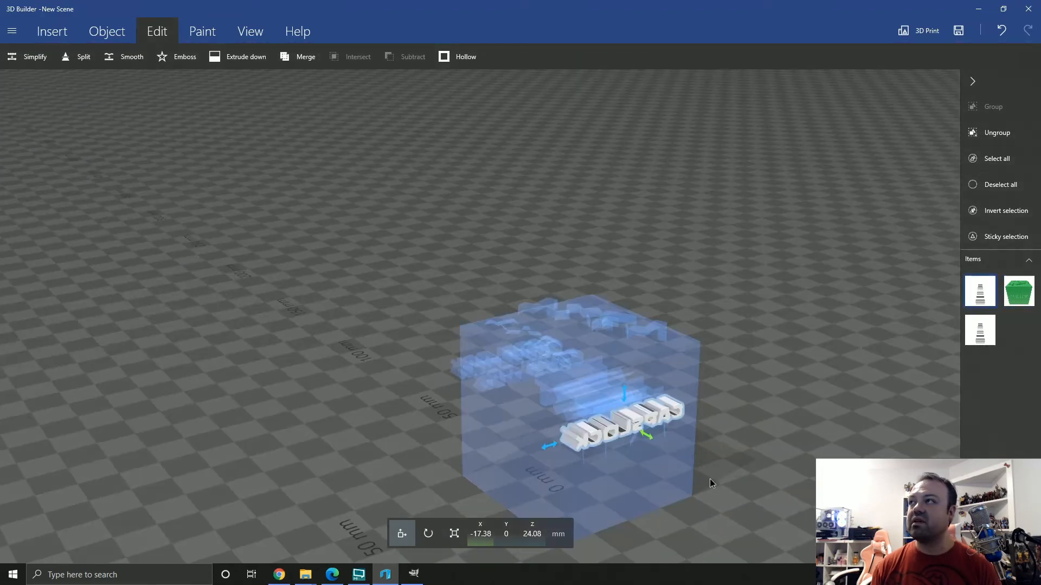
pyautogui.moveTo(713, 488); pyautogui.dragTo(508, 434)
pyautogui.click(437, 533)
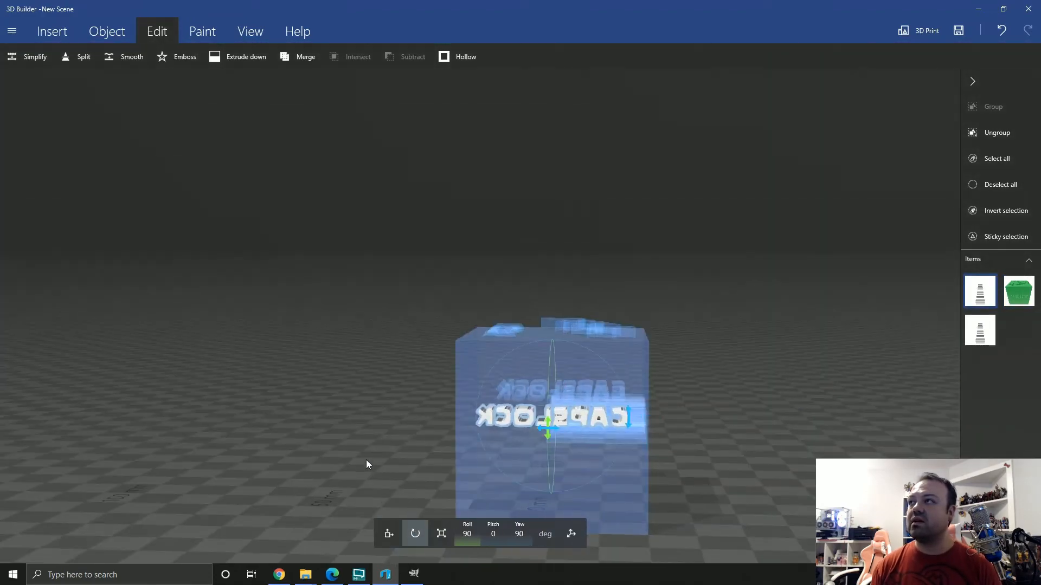
pyautogui.moveTo(364, 463); pyautogui.dragTo(479, 469)
pyautogui.moveTo(611, 449); pyautogui.dragTo(668, 417)
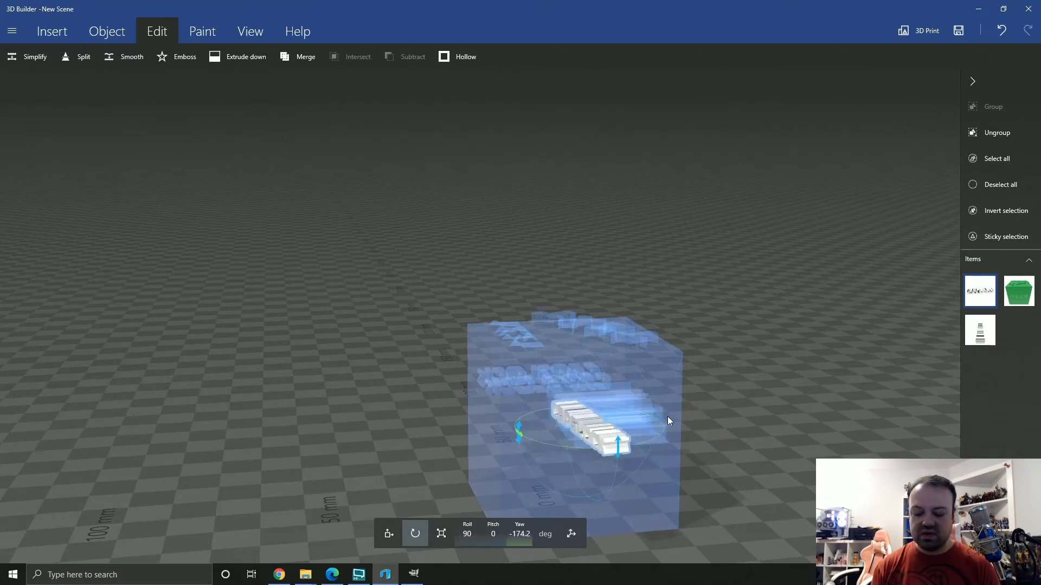
pyautogui.write('-180')
pyautogui.press('Return')
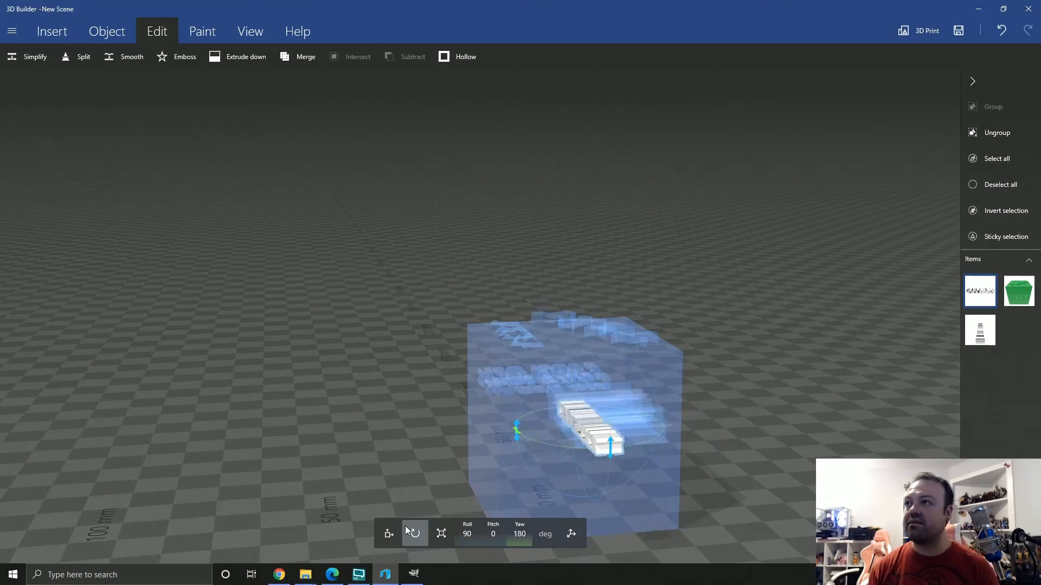
# Move the rotated CAPSLOCK text into the adjacent side face, to about X 0.73 mm and Y 18.45 mm
pyautogui.click(388, 533)
pyautogui.moveTo(551, 432); pyautogui.dragTo(590, 467)
pyautogui.moveTo(575, 409); pyautogui.dragTo(641, 355)
pyautogui.moveTo(563, 388); pyautogui.dragTo(523, 378)
pyautogui.moveTo(708, 457); pyautogui.dragTo(248, 409)
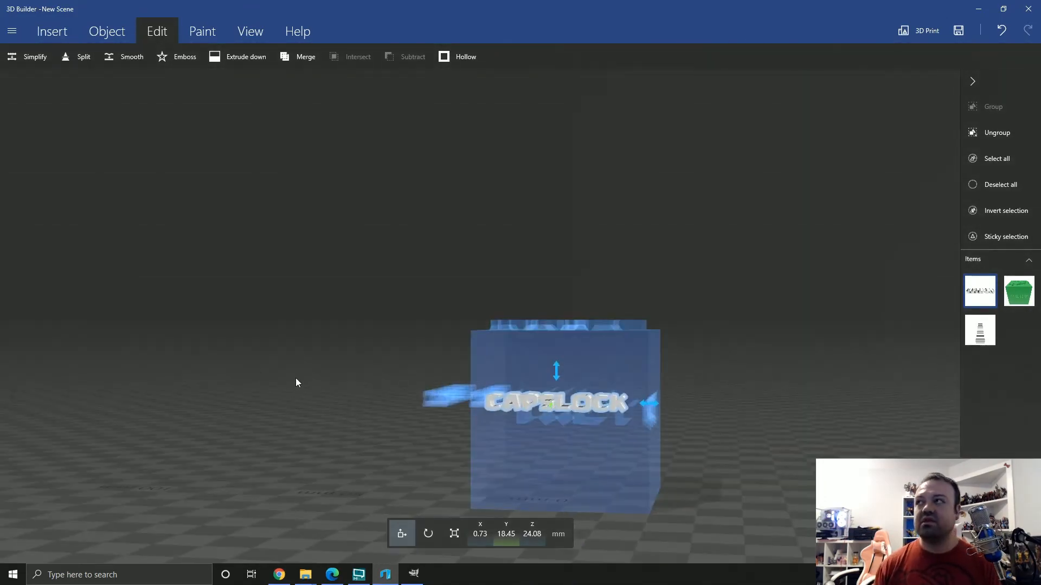
# Push the text further into the cube to about Y 17.15 mm and stretch its depth to about 14.99 mm
pyautogui.moveTo(761, 454); pyautogui.dragTo(434, 451)
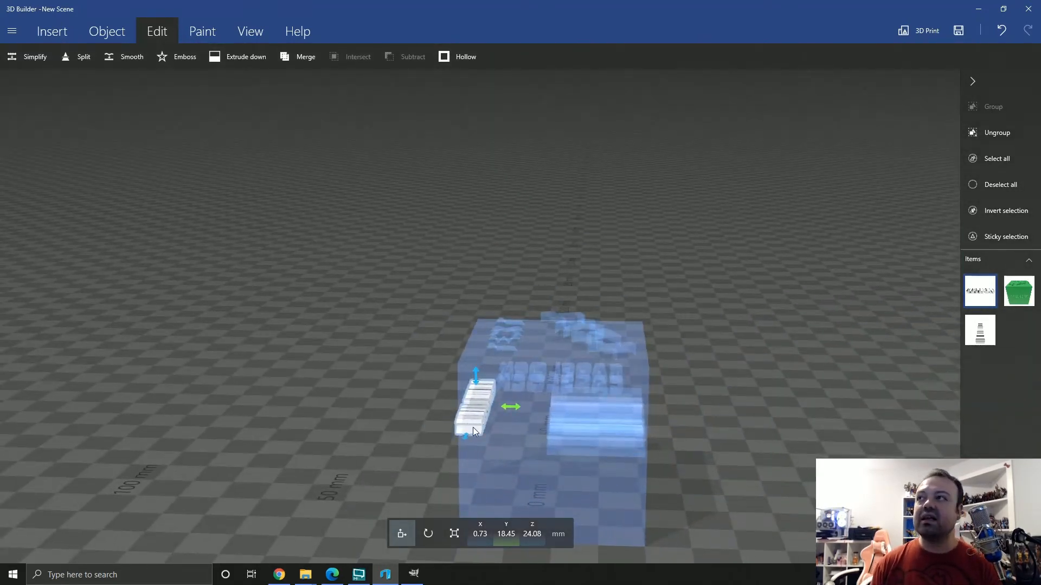
pyautogui.moveTo(355, 447); pyautogui.dragTo(396, 446)
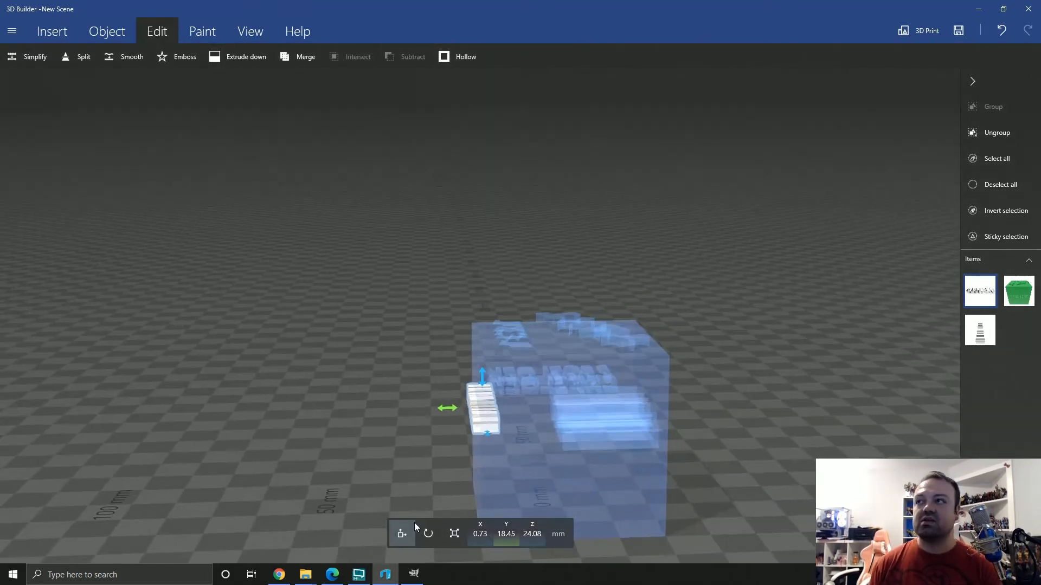
pyautogui.moveTo(445, 409); pyautogui.dragTo(450, 410)
pyautogui.moveTo(413, 439); pyautogui.dragTo(414, 499)
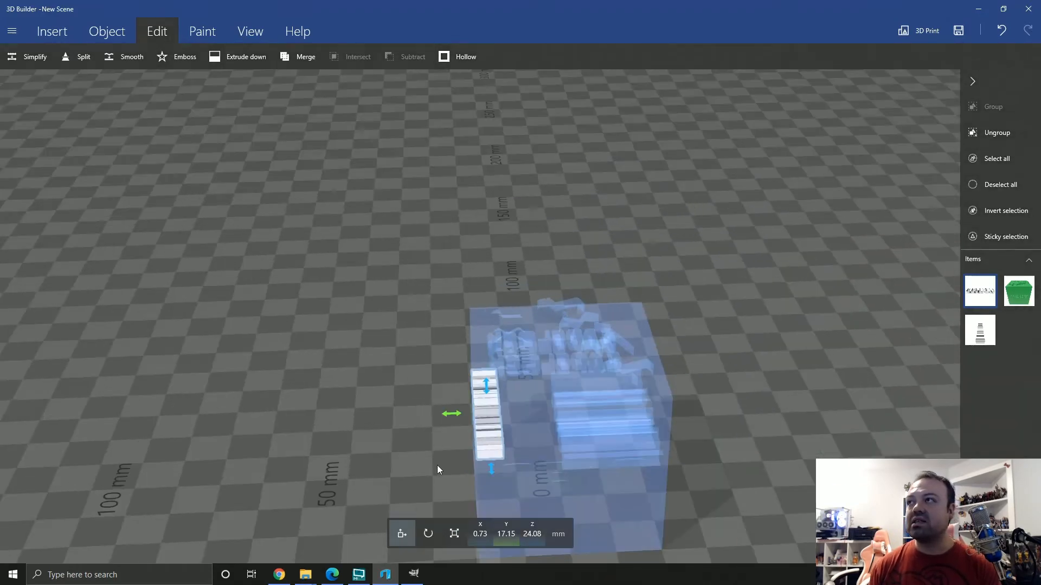
pyautogui.click(454, 534)
pyautogui.moveTo(452, 415); pyautogui.dragTo(343, 457)
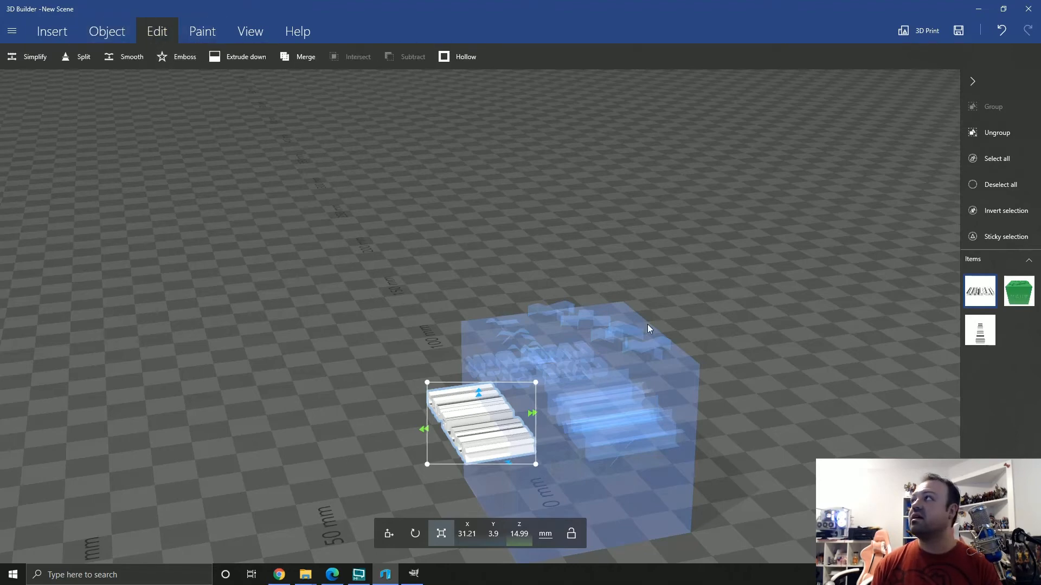
# Subtract the stretched CAPSLOCK text from the cube's side face, and deselect everything to check the engraved lettering
pyautogui.moveTo(783, 408); pyautogui.dragTo(782, 408)
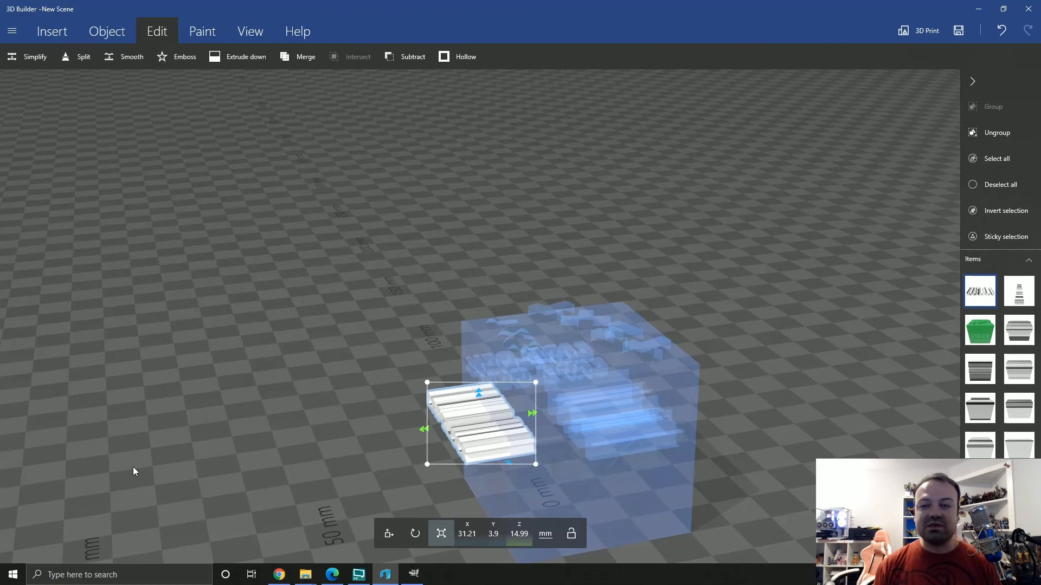
pyautogui.moveTo(144, 416); pyautogui.dragTo(621, 510)
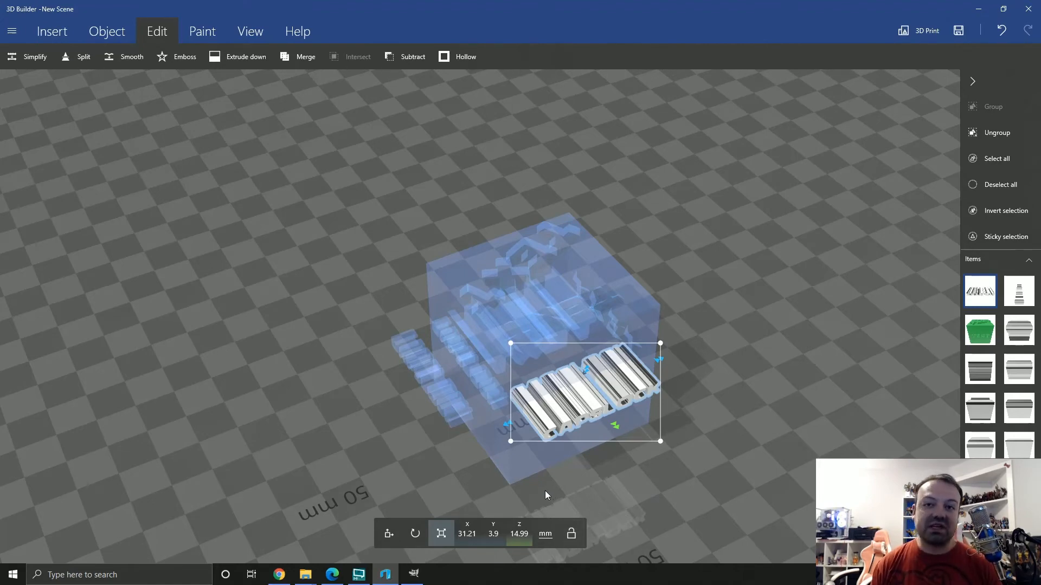
pyautogui.moveTo(560, 475); pyautogui.dragTo(245, 452)
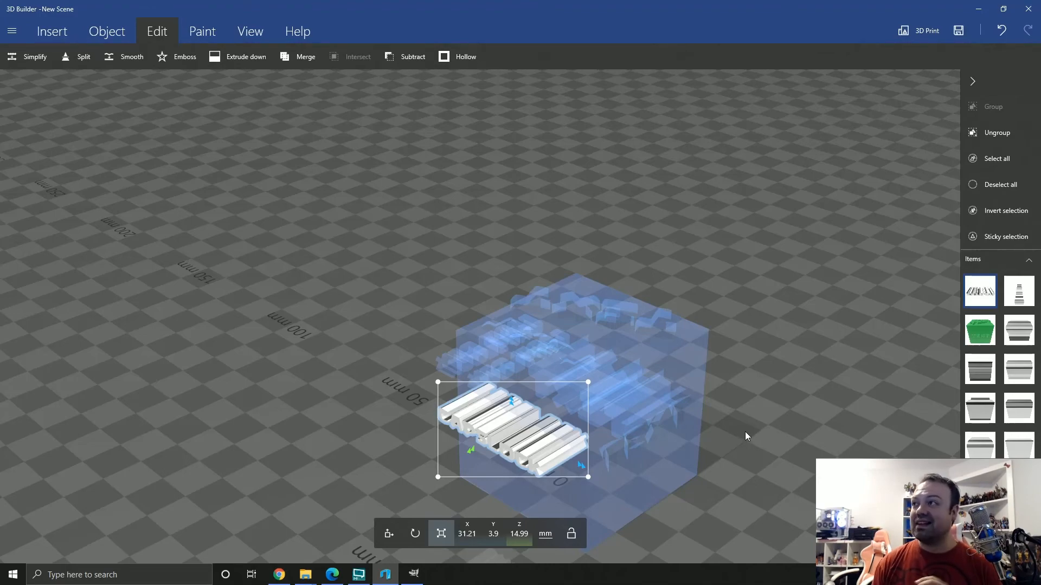
pyautogui.moveTo(747, 425); pyautogui.dragTo(607, 412)
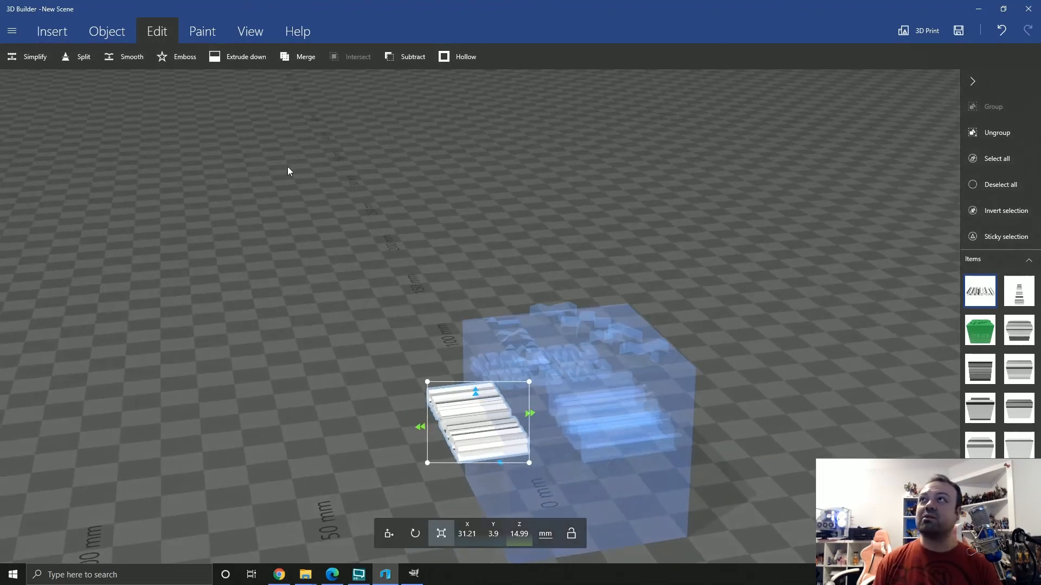
pyautogui.moveTo(346, 465); pyautogui.dragTo(199, 571)
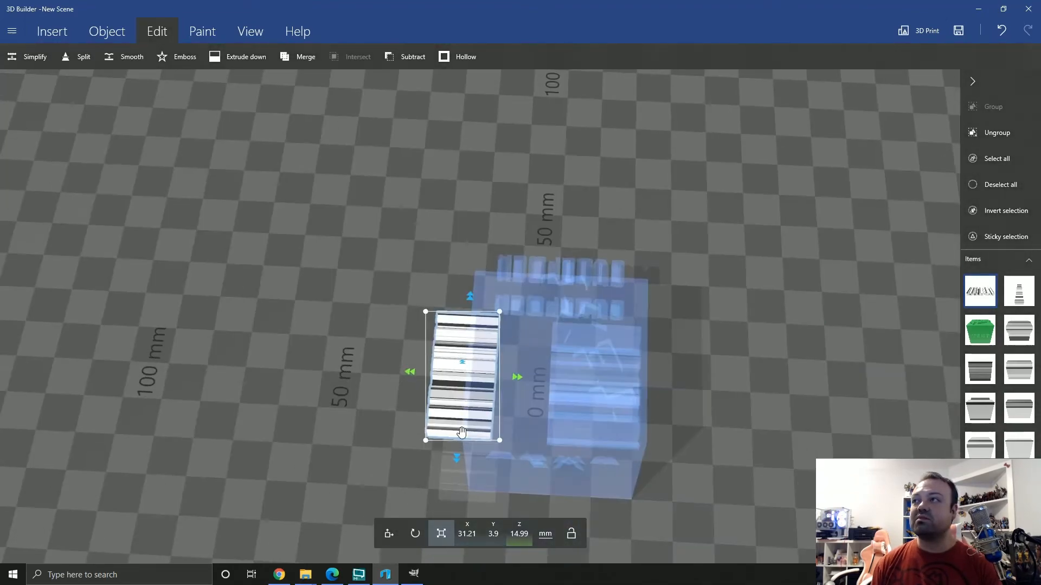
pyautogui.click(418, 57)
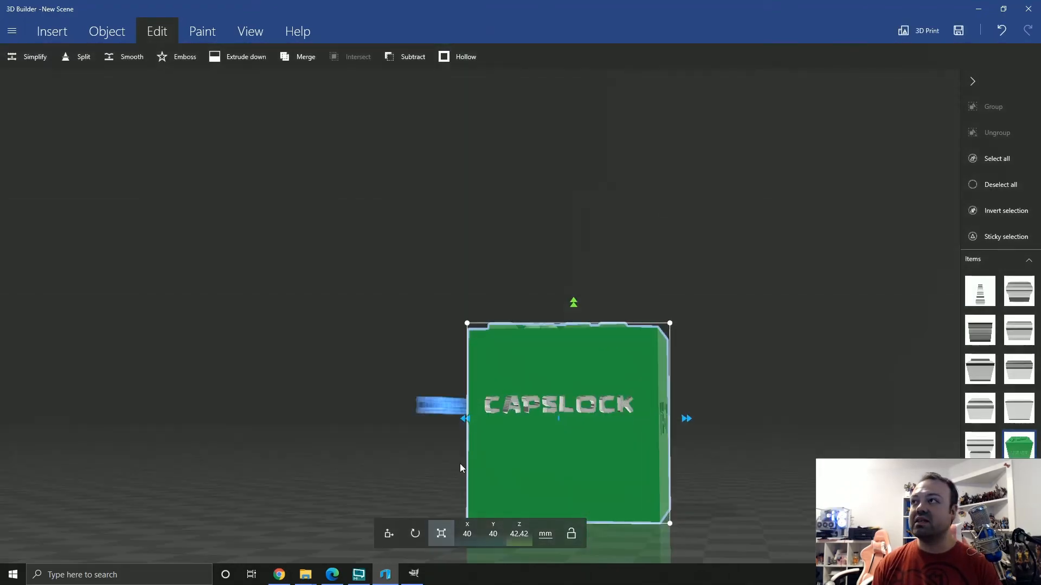
pyautogui.moveTo(391, 464); pyautogui.dragTo(543, 378)
pyautogui.scroll(3, 543, 379)
pyautogui.moveTo(767, 265); pyautogui.dragTo(596, 325)
pyautogui.click(1000, 184)
pyautogui.moveTo(151, 400); pyautogui.dragTo(725, 442)
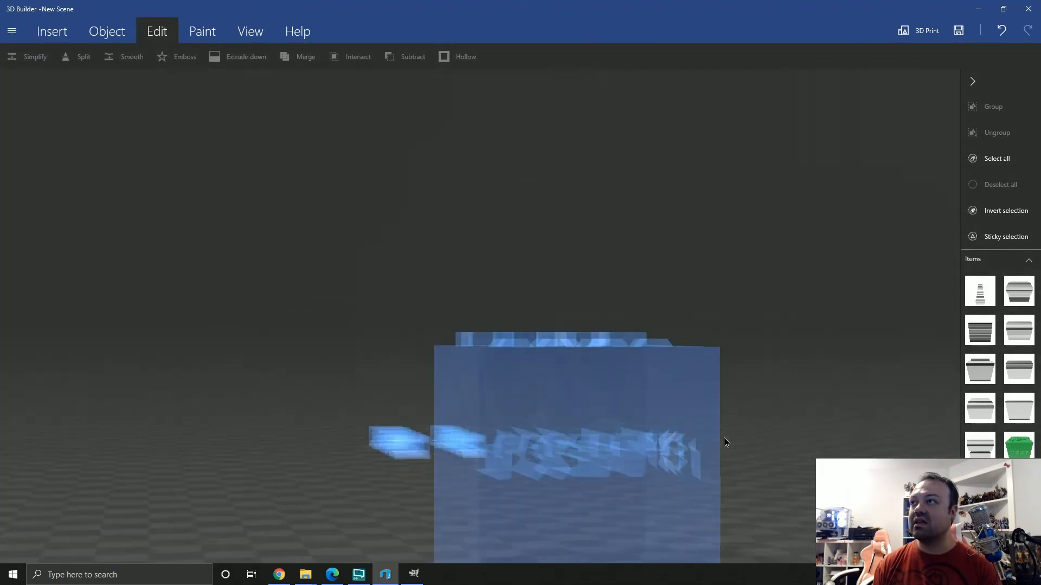
# Select the spare CAPSLOCK text and move it clear of the cube, to about Y 50.12 mm
pyautogui.click(382, 453)
pyautogui.moveTo(92, 481); pyautogui.dragTo(604, 404)
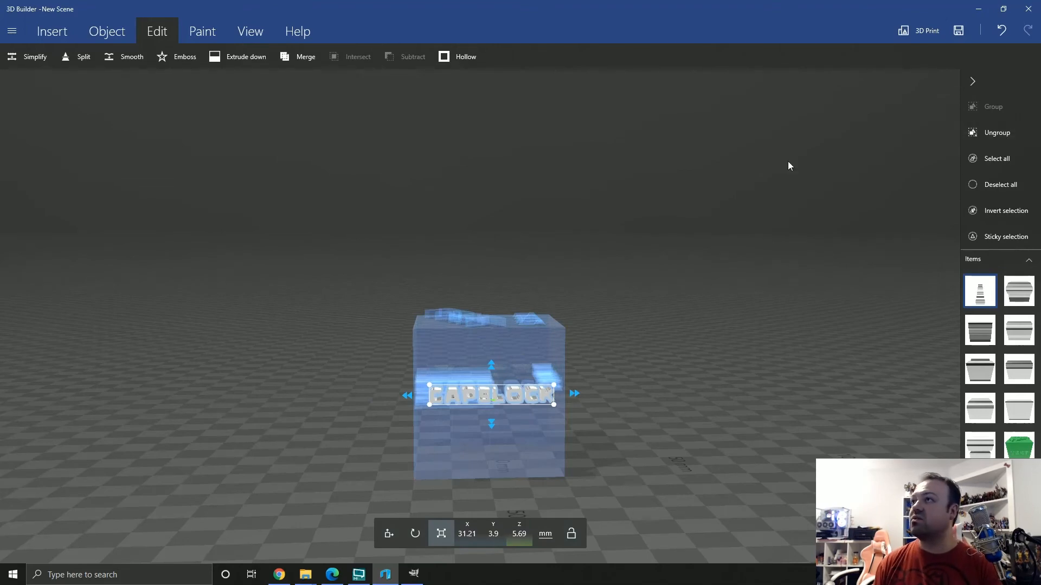
pyautogui.click(396, 537)
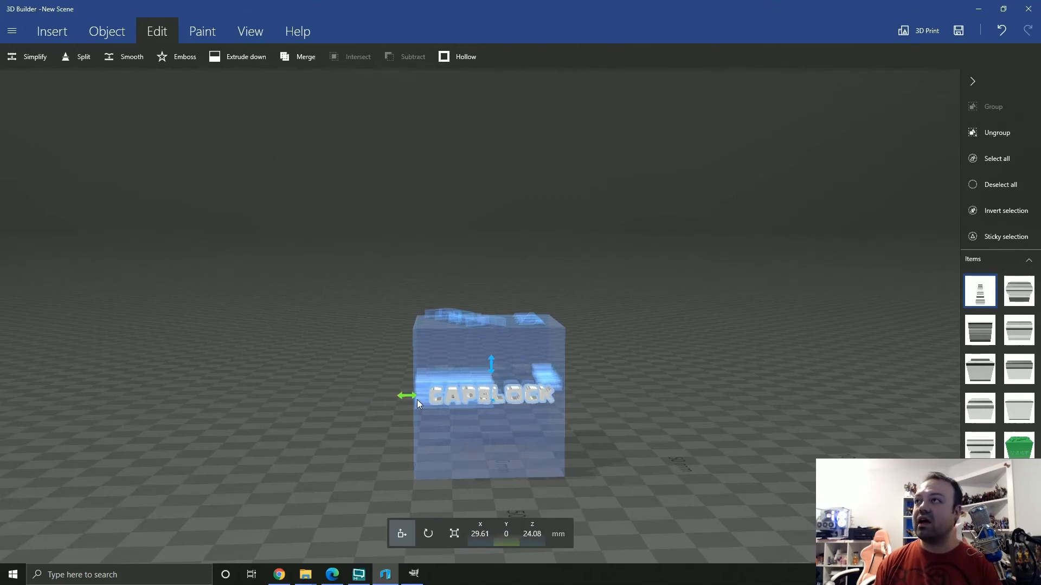
pyautogui.moveTo(407, 397); pyautogui.dragTo(608, 396)
pyautogui.moveTo(661, 434); pyautogui.dragTo(736, 360)
pyautogui.moveTo(712, 304); pyautogui.dragTo(504, 441)
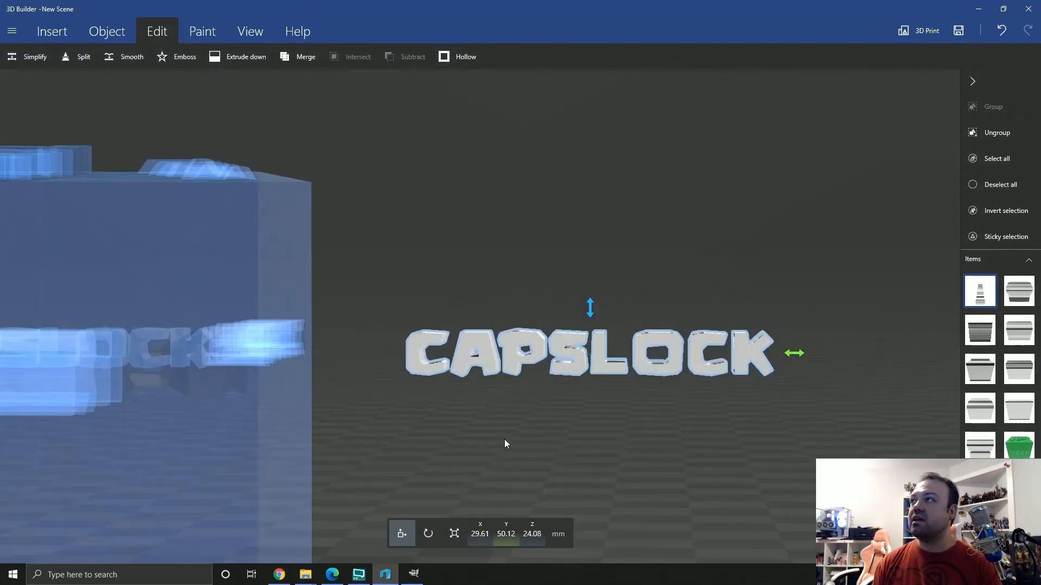
# Ungroup the spare CAPSLOCK text into separate letters and raise the first letter C above the others
pyautogui.click(992, 133)
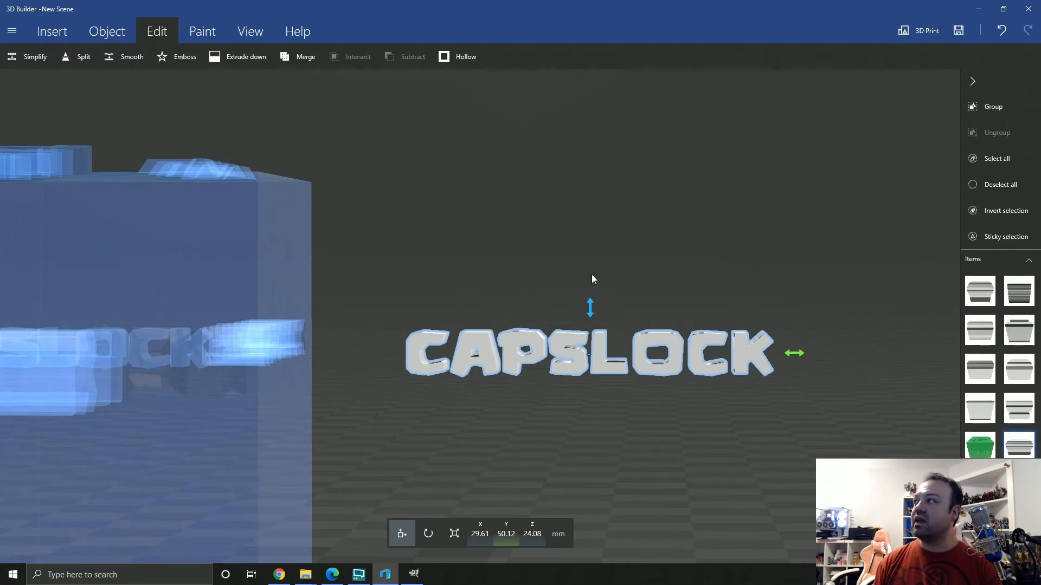
pyautogui.click(448, 353)
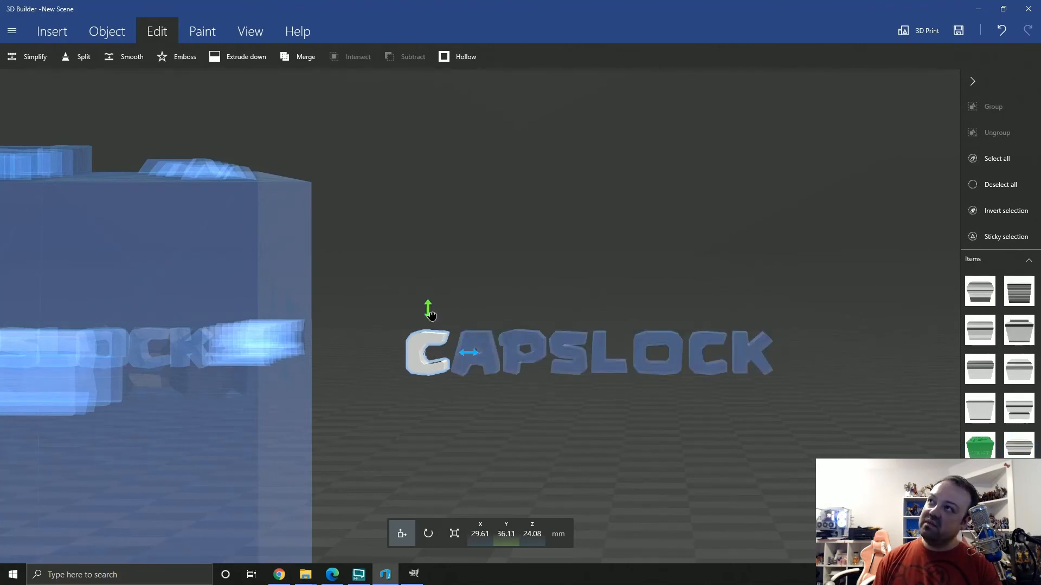
pyautogui.moveTo(428, 309); pyautogui.dragTo(428, 232)
# Stretch the letter A downward, and scale the letter P proportionally to about 9.79 x 9.43 x 14.29 mm
pyautogui.click(477, 355)
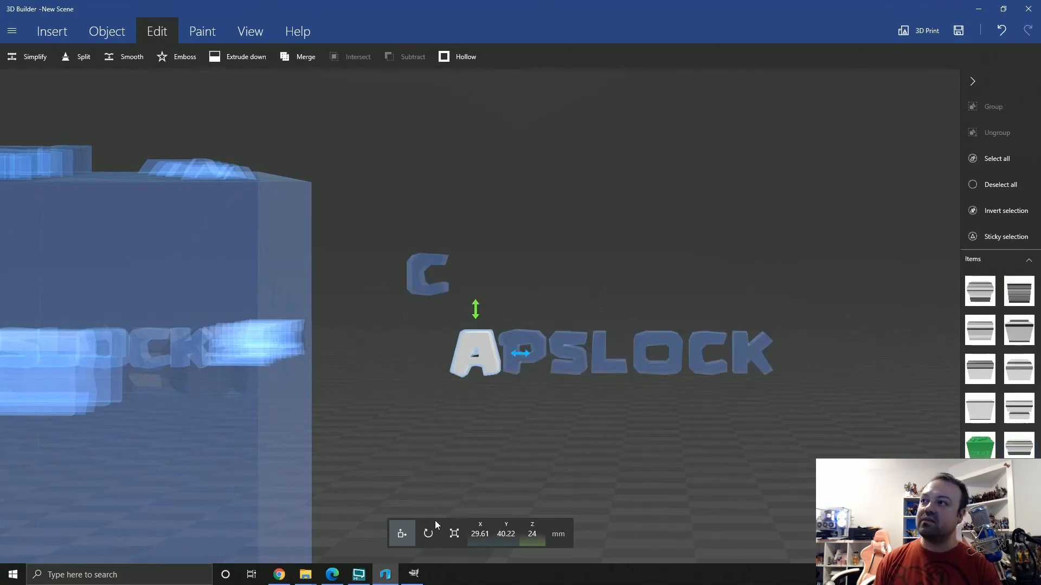
pyautogui.click(454, 534)
pyautogui.moveTo(475, 396); pyautogui.dragTo(477, 479)
pyautogui.click(529, 355)
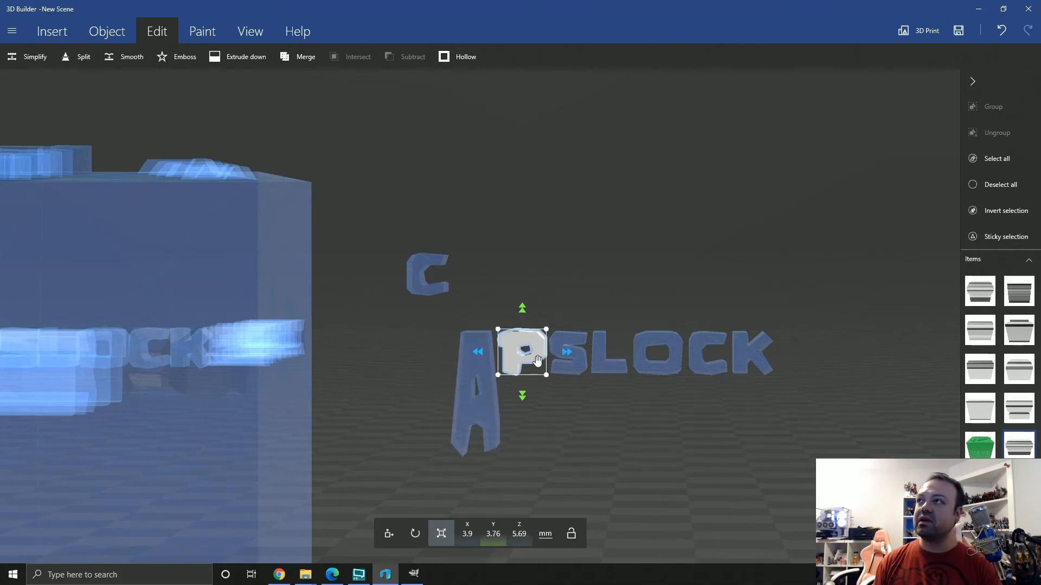
pyautogui.moveTo(550, 332); pyautogui.dragTo(604, 314)
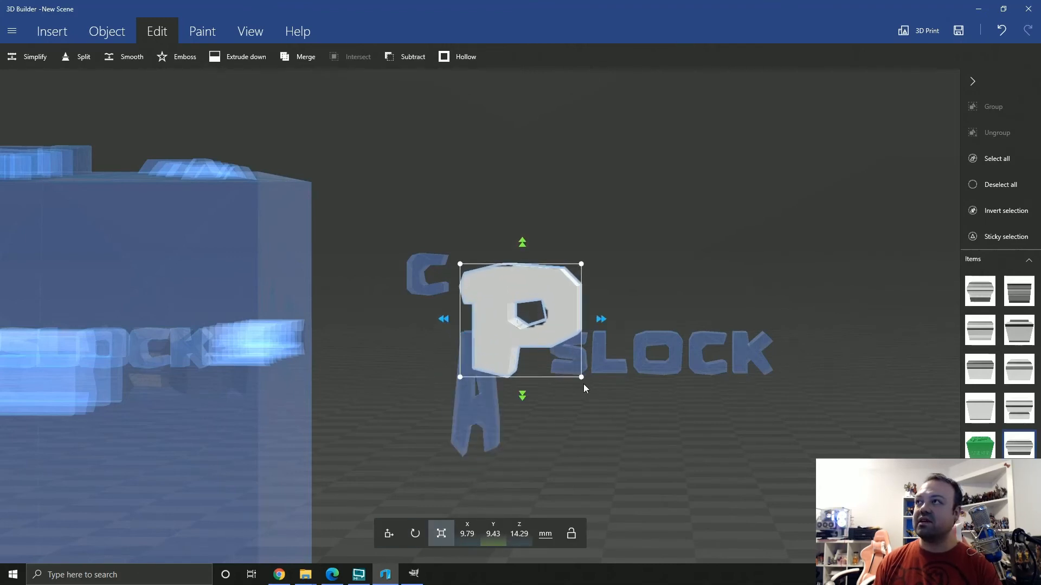
pyautogui.moveTo(592, 445); pyautogui.dragTo(626, 452)
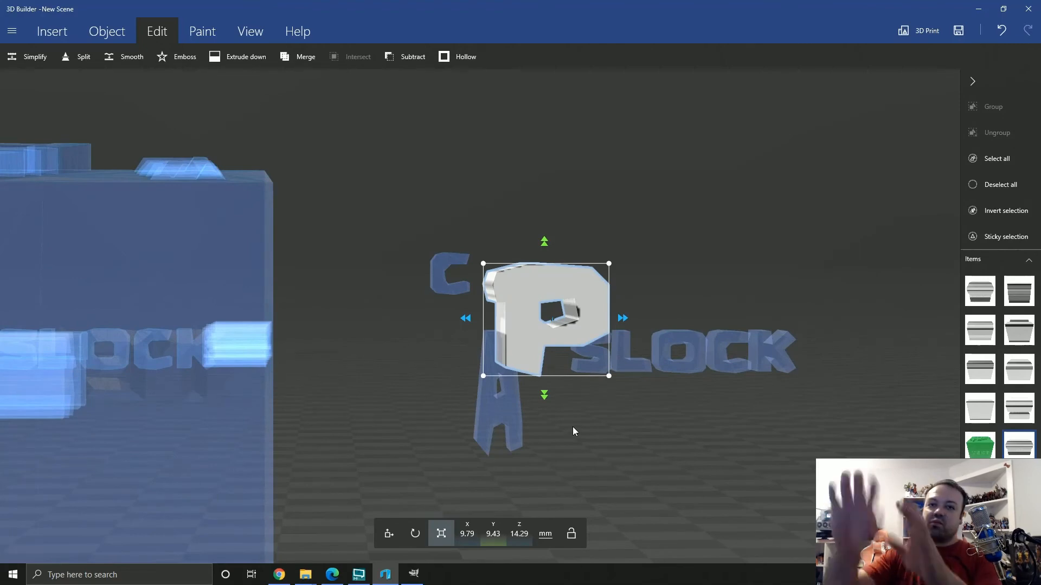